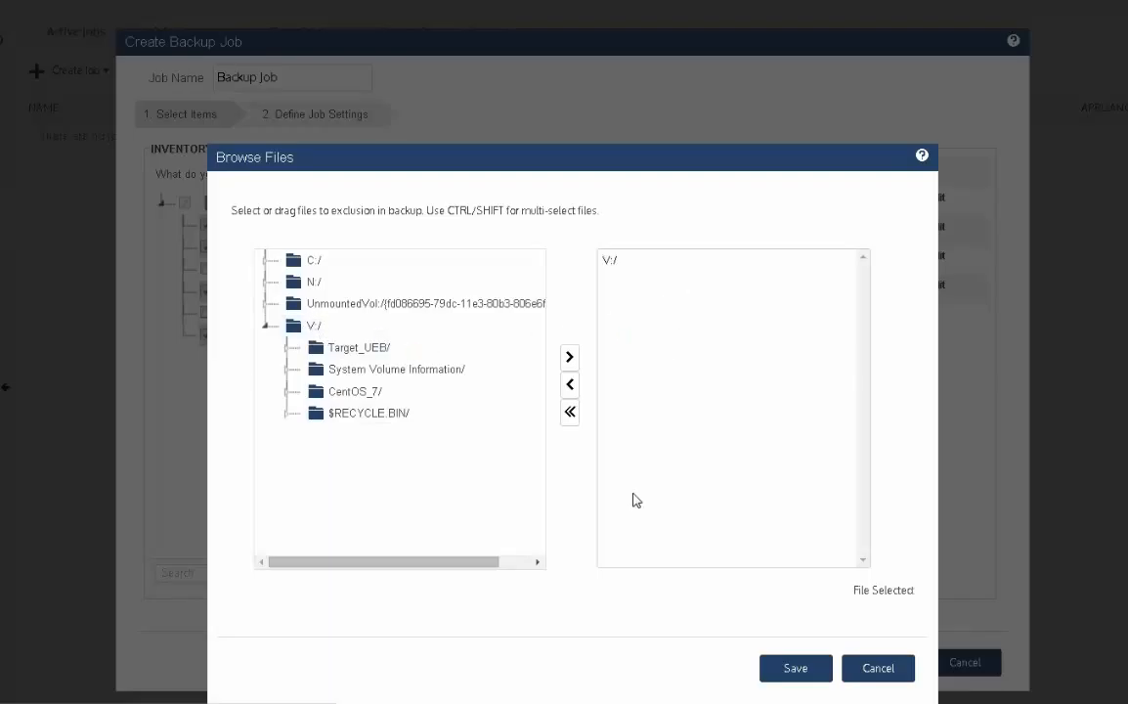
- Browse the N:/ volume's folders, including NASArchive1, and add the whole N:/ volume to the backup exclusions
left_click(265, 281)
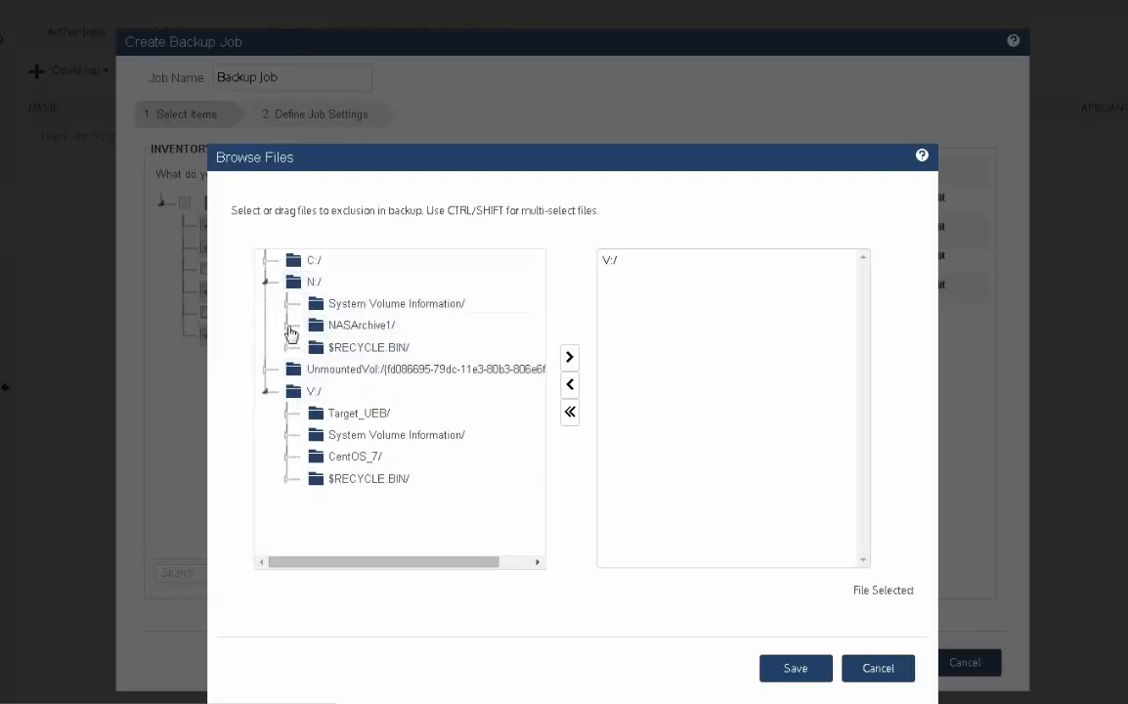
left_click(289, 329)
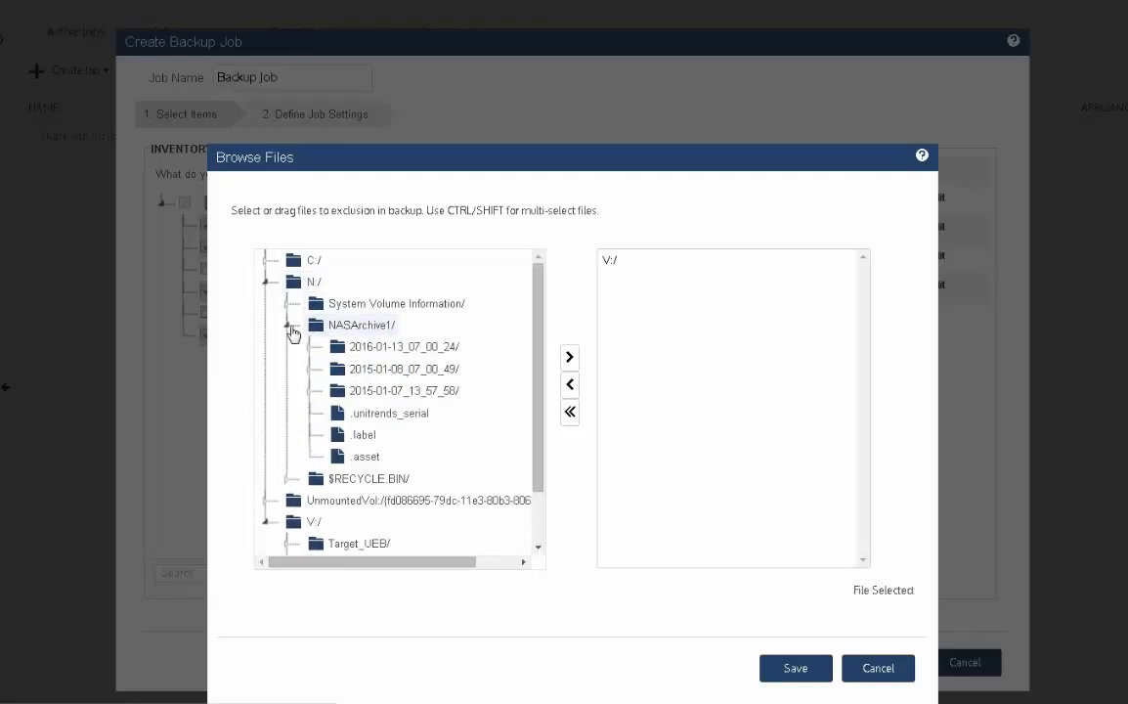
left_click(290, 330)
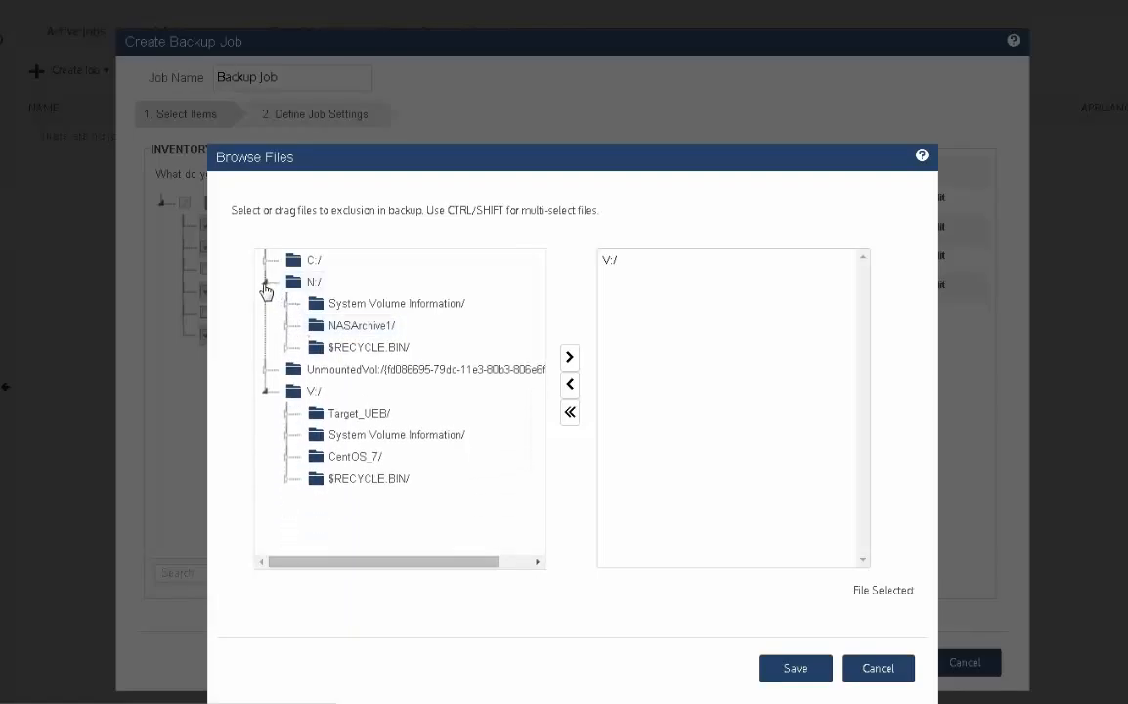
left_click(265, 285)
left_click_drag(311, 282, 630, 338)
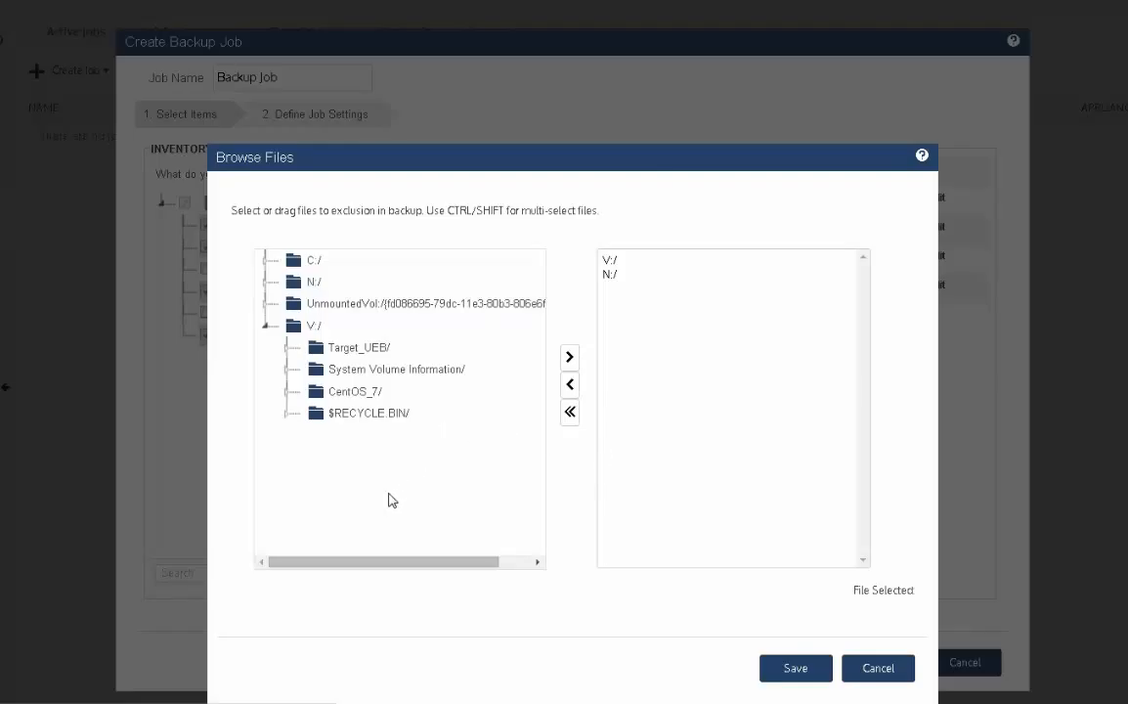
- Add the C:/Users/Public/ folder to the exclusions and save the browsed file selection
left_click(264, 263)
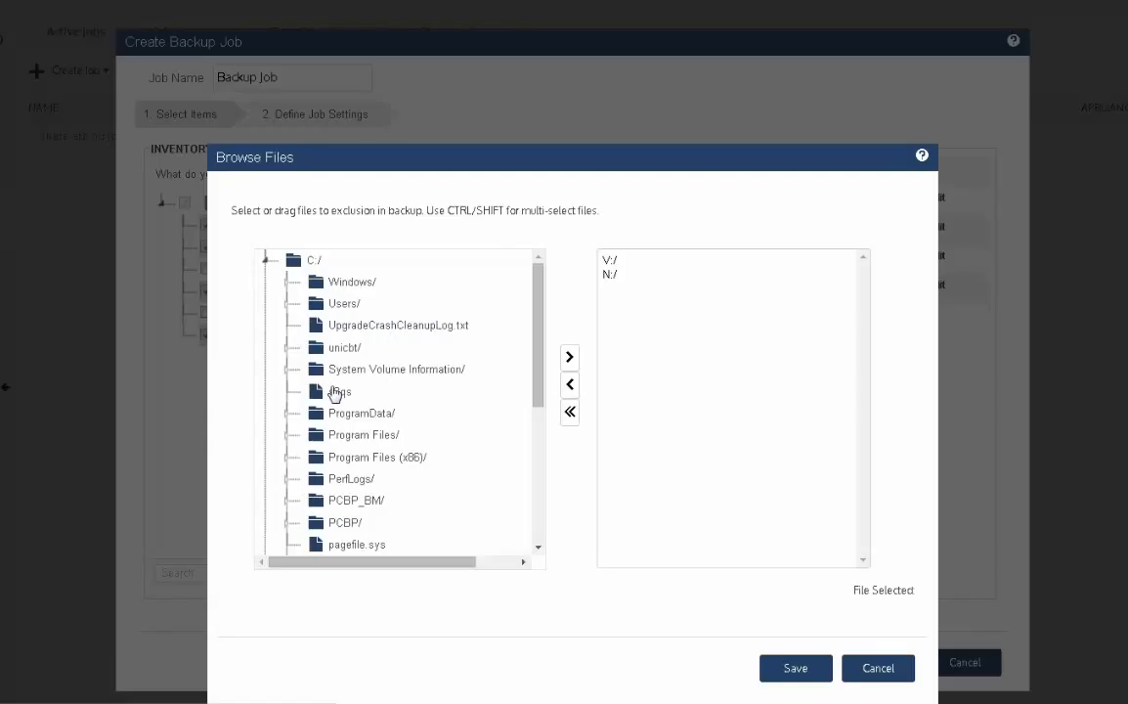
left_click(285, 305)
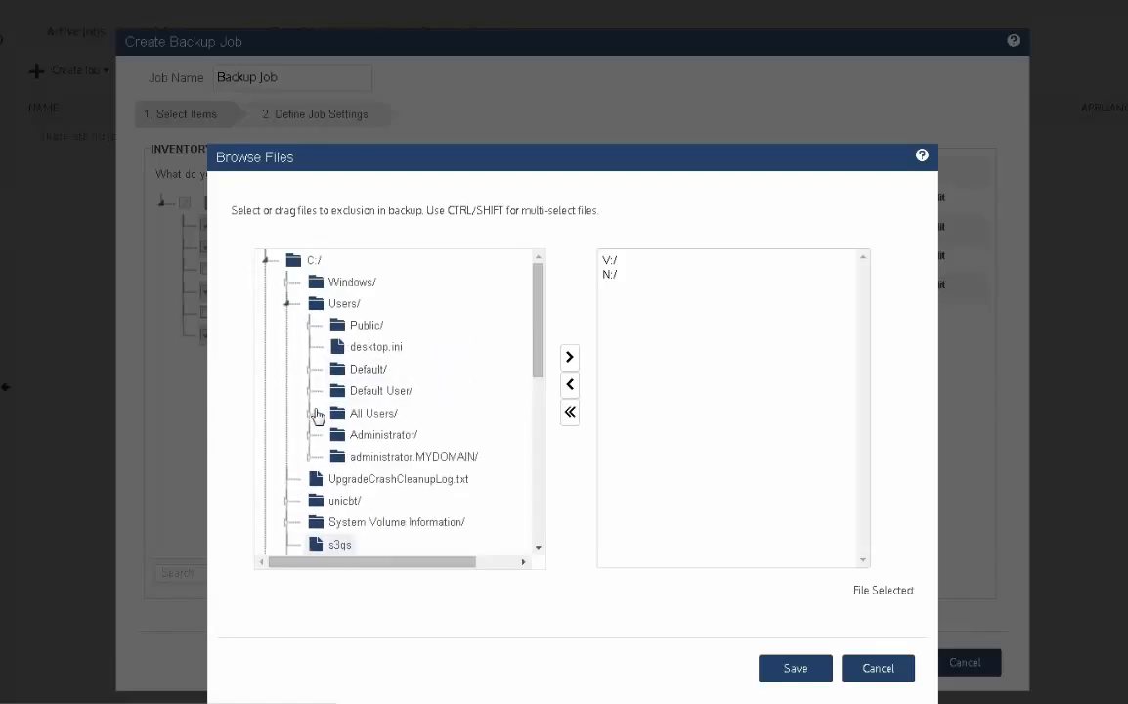
left_click_drag(369, 326, 655, 477)
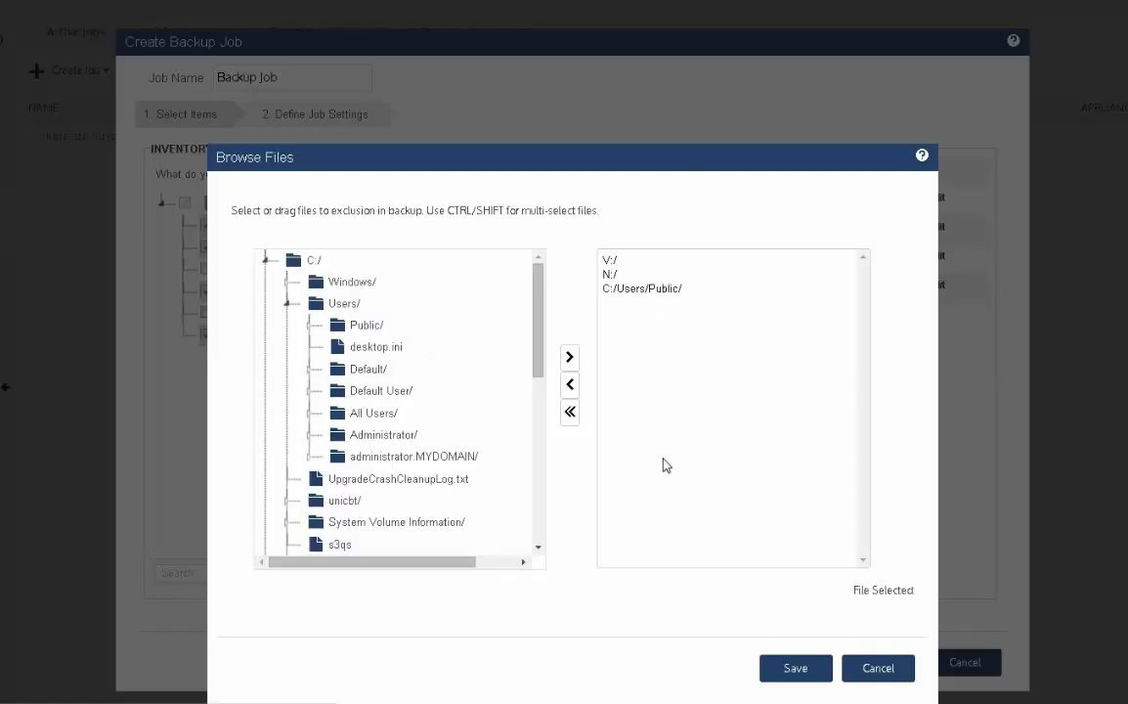
left_click(800, 671)
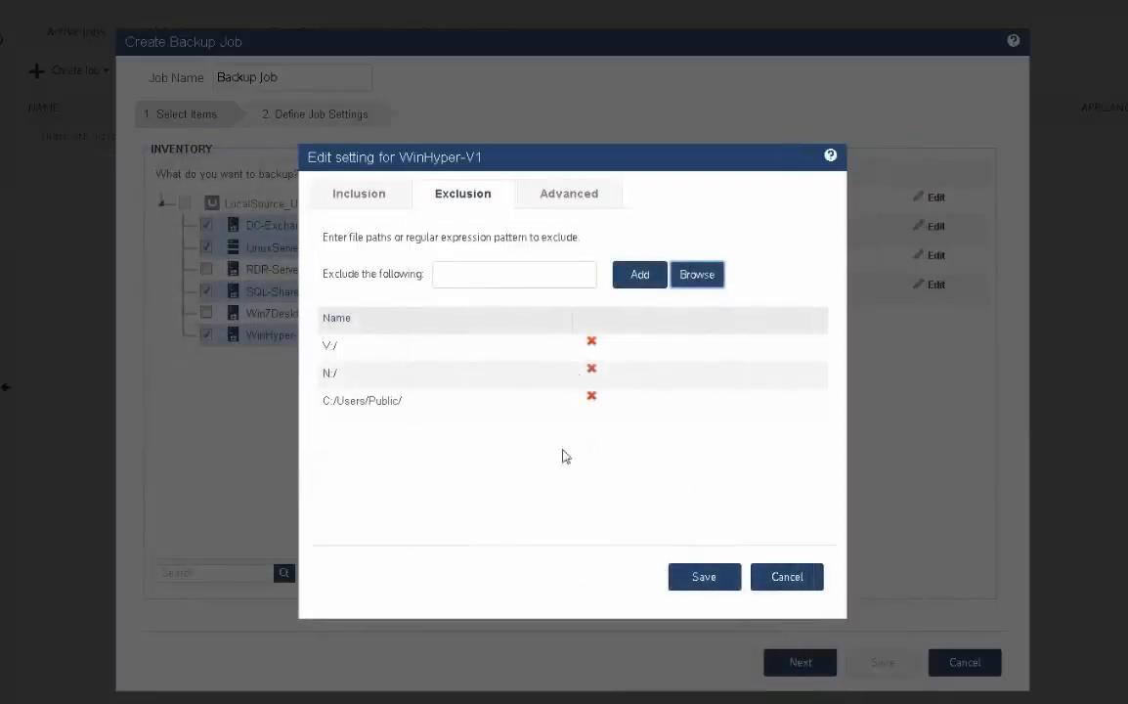
- Add the exclusion patterns *.avi and *.mp3 for WinHyper-V1 and save its settings
left_click(475, 276)
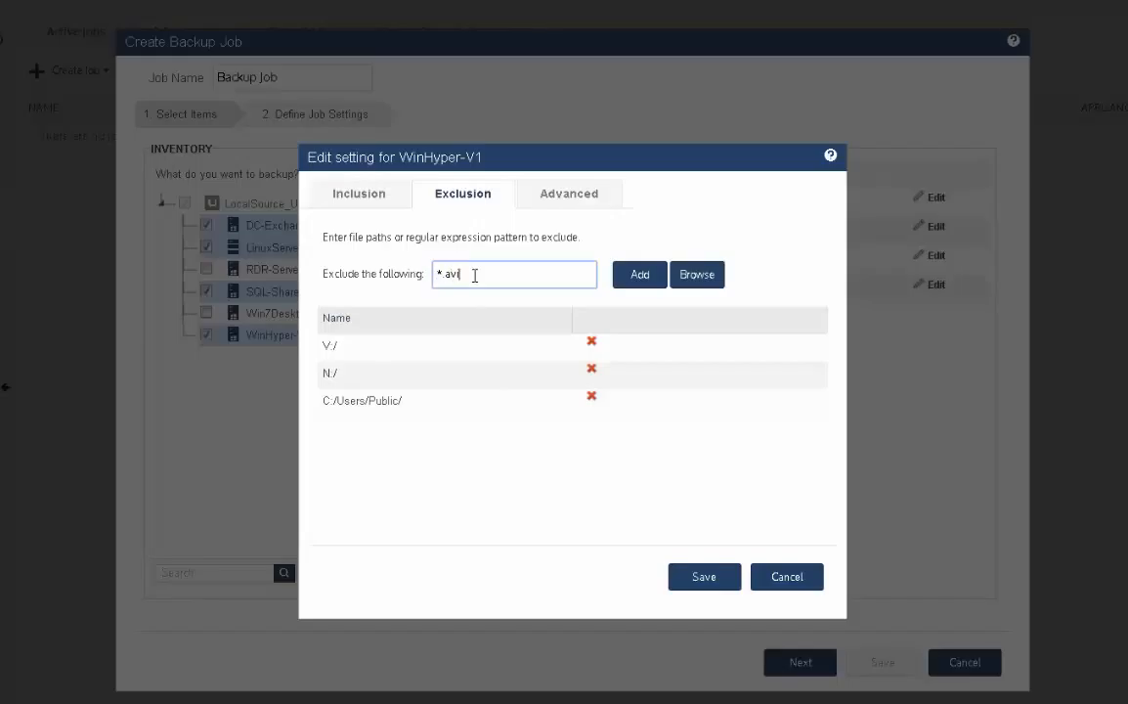
type("*.avi")
left_click(626, 275)
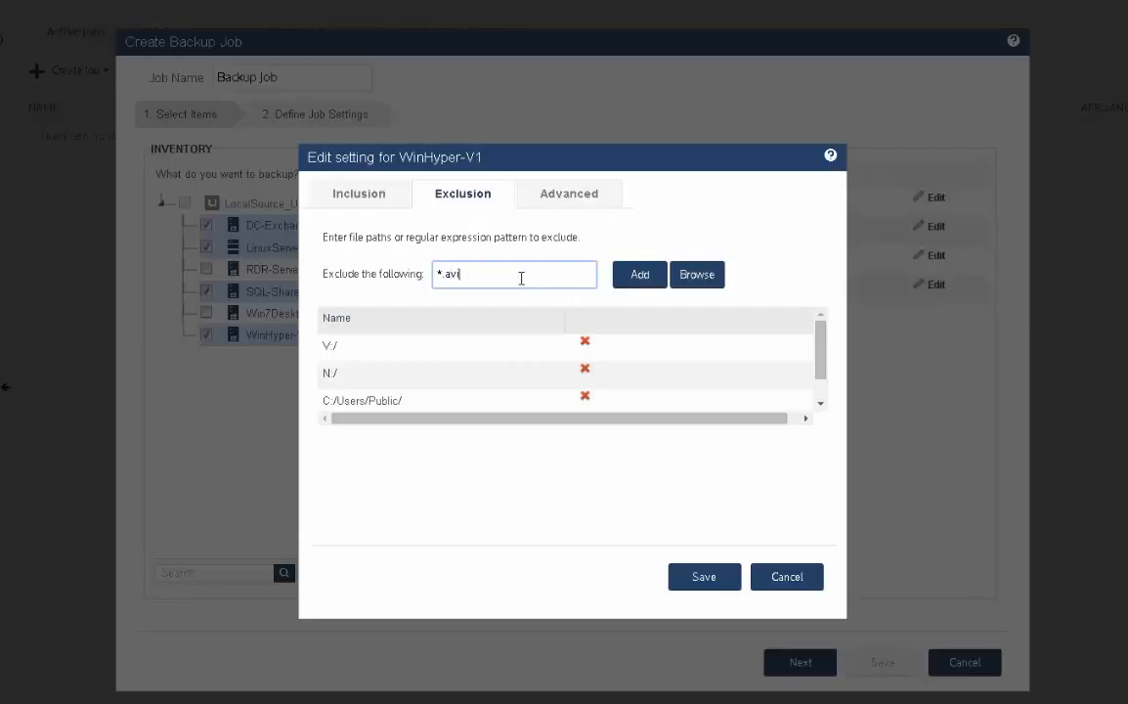
key("BackSpace")
key("BackSpace")
key("BackSpace")
type("mp")
left_click(643, 282)
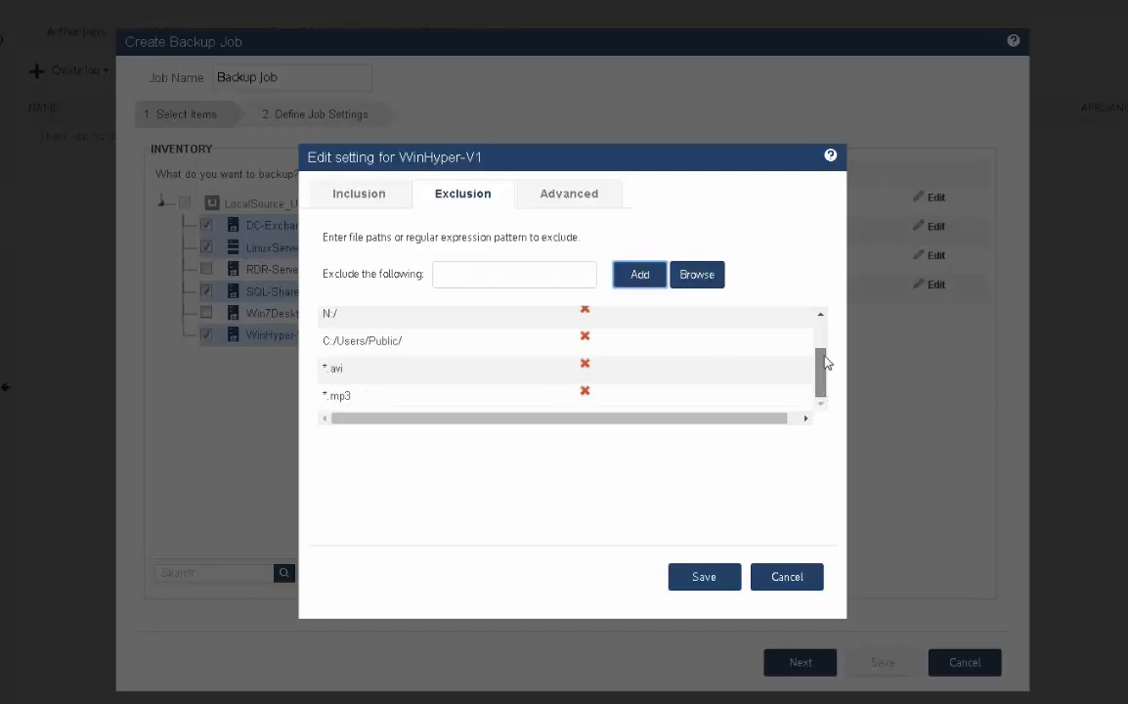
left_click_drag(825, 358, 823, 327)
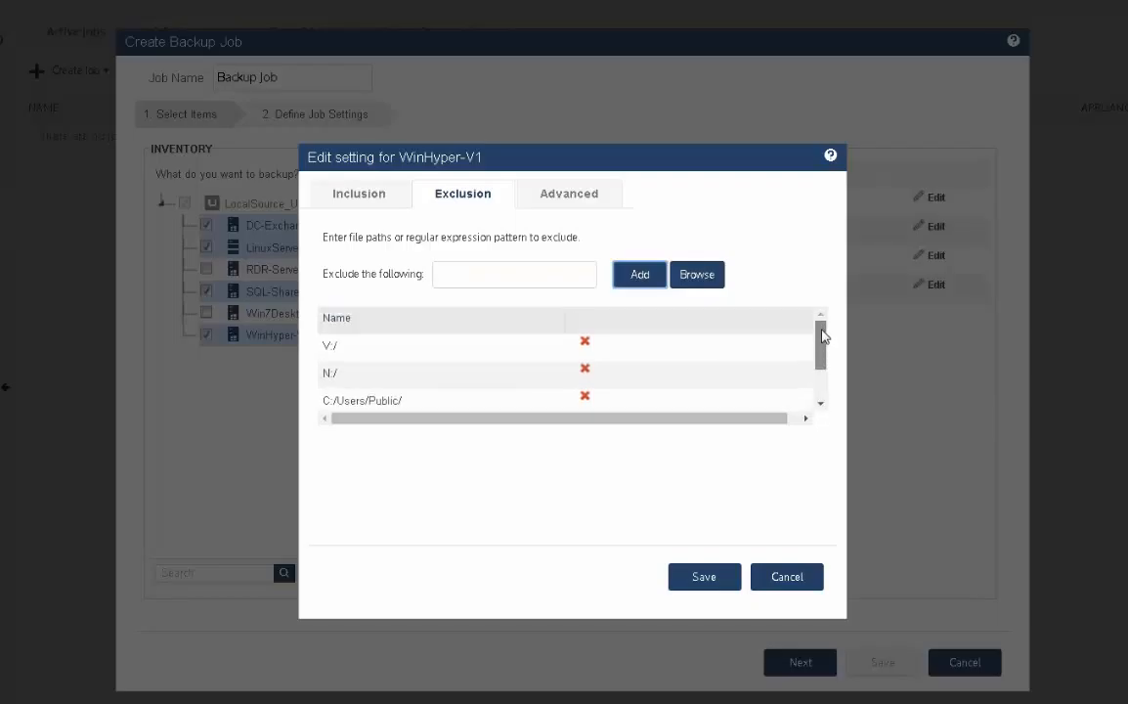
left_click(698, 578)
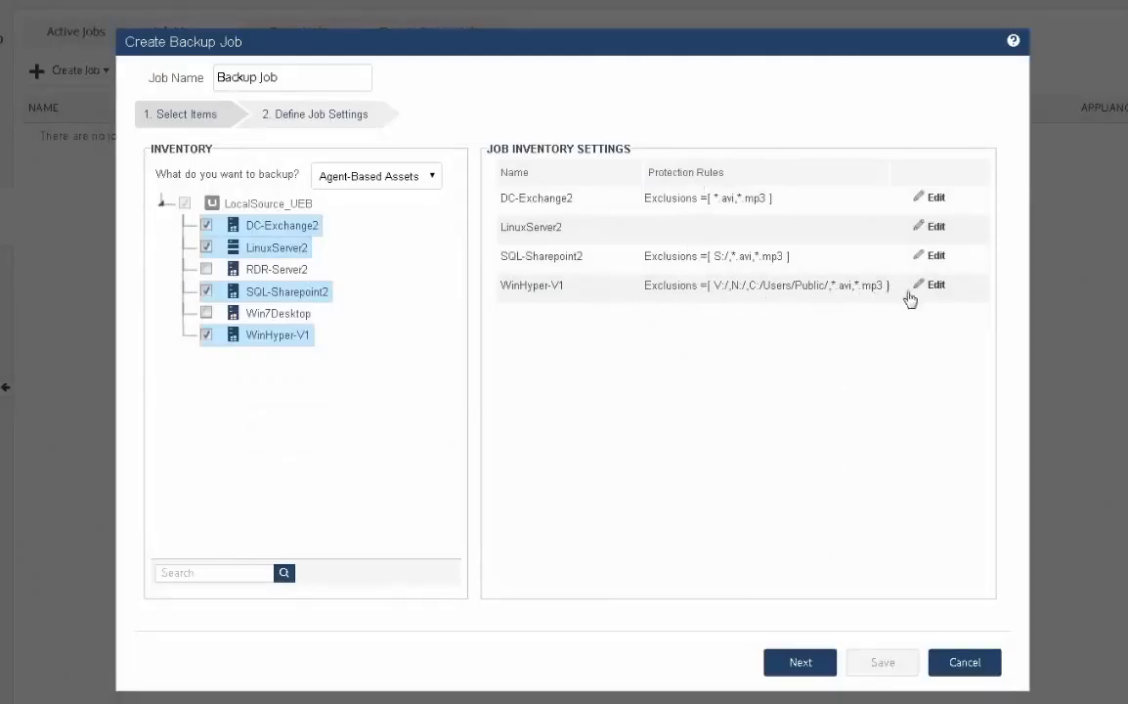
- Proceed to the job settings and name the job "Agent FL WeekFull 24Hr Incr"
left_click(796, 662)
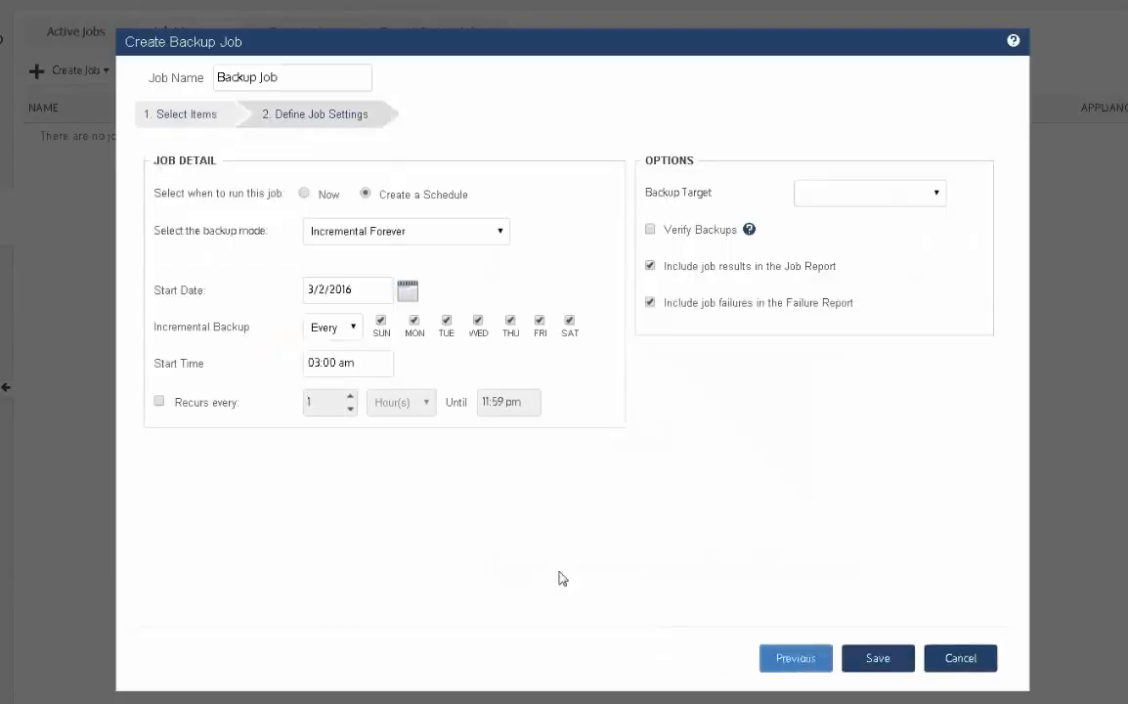
triple_click(279, 77)
type("Agent FL")
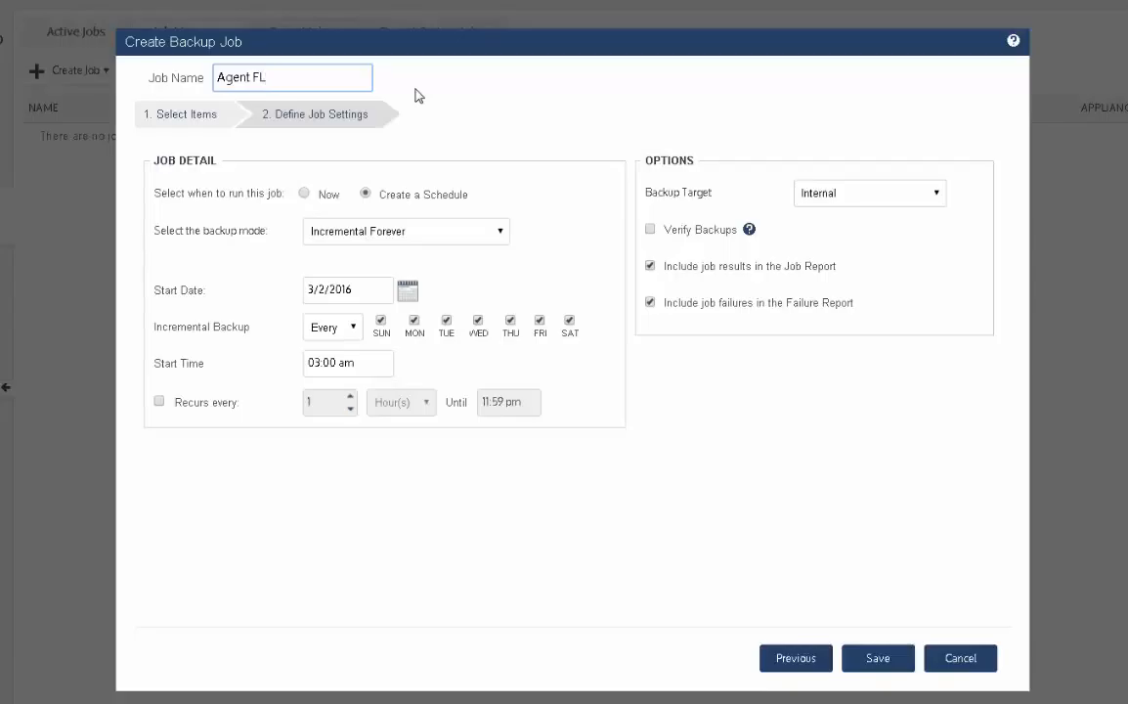
type("WeekFull Da")
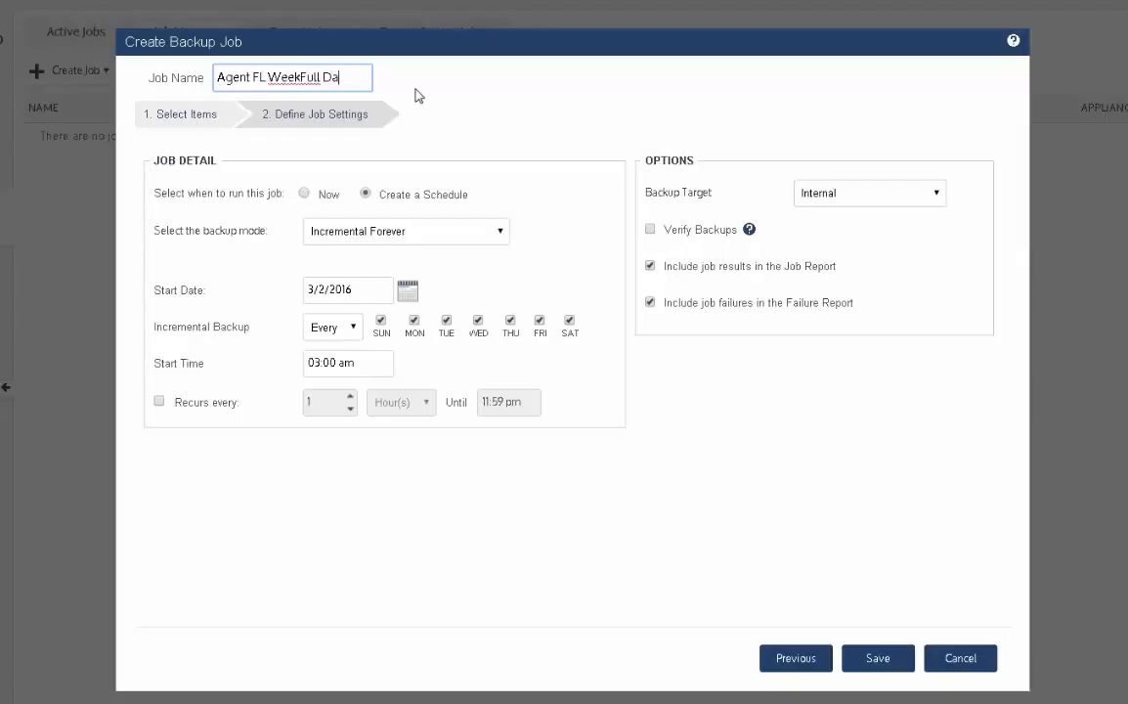
key("BackSpace")
key("BackSpace")
type("24Hr Incr")
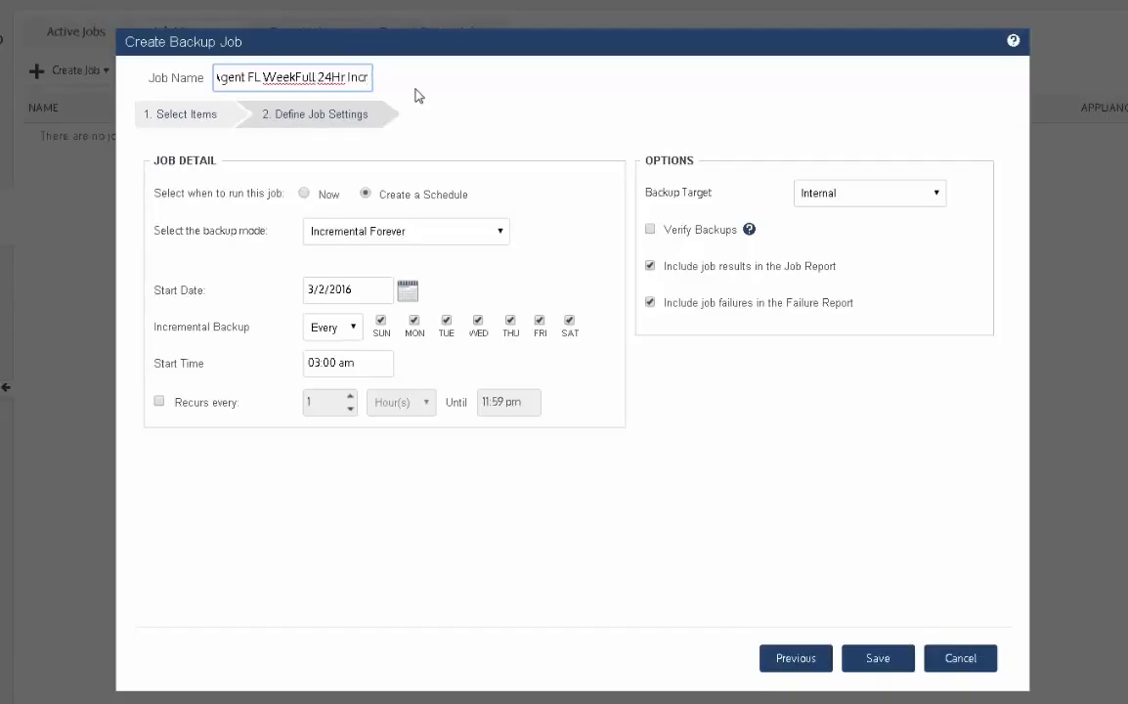
- Insert "WeekDay" before "24Hr Incr" in the job name and review the full name
key("ctrl+Left")
key("ctrl+Left")
type("WeekDat")
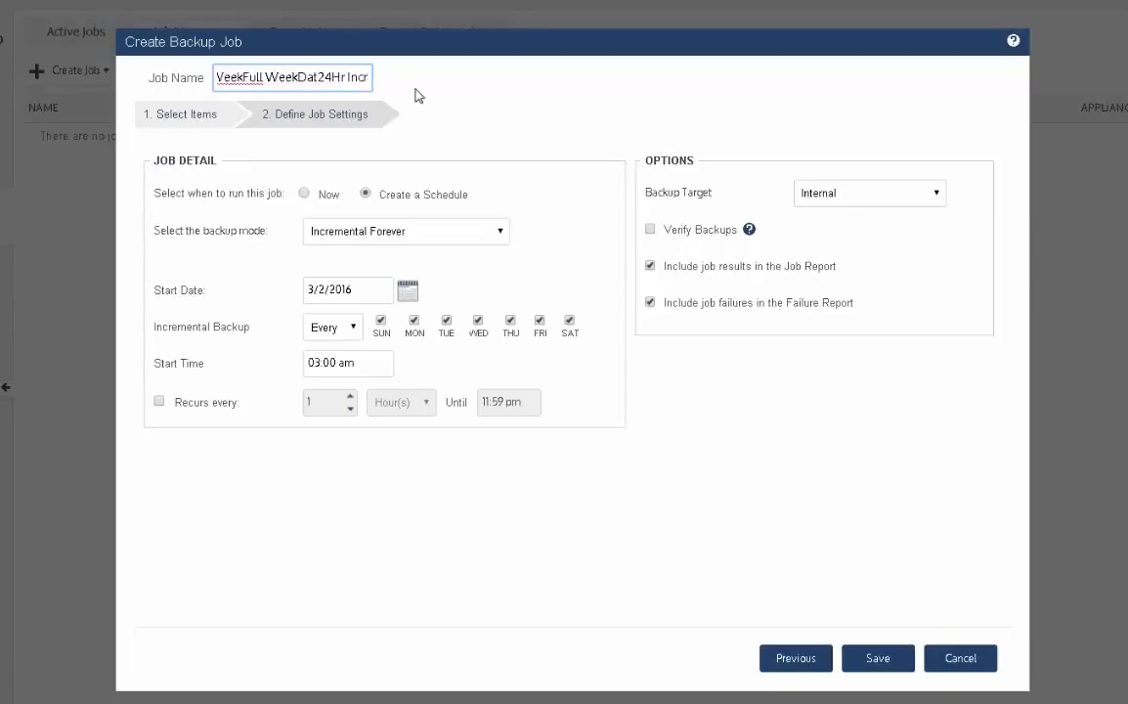
key("BackSpace")
type("y")
key("Home")
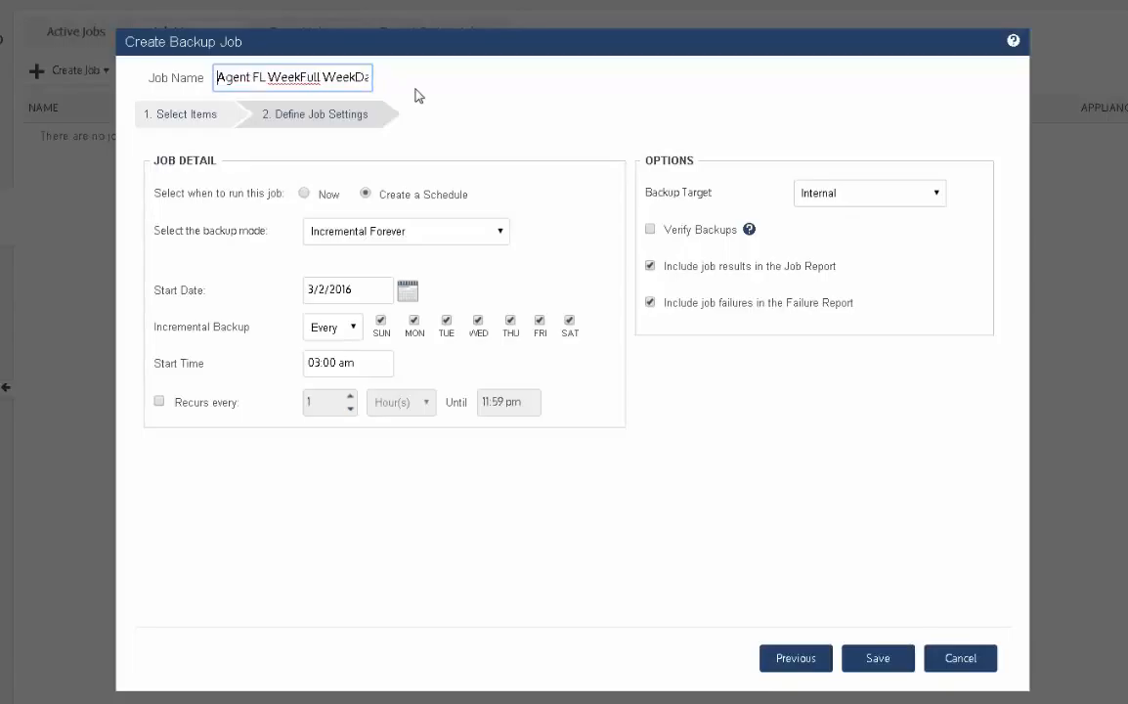
key("End")
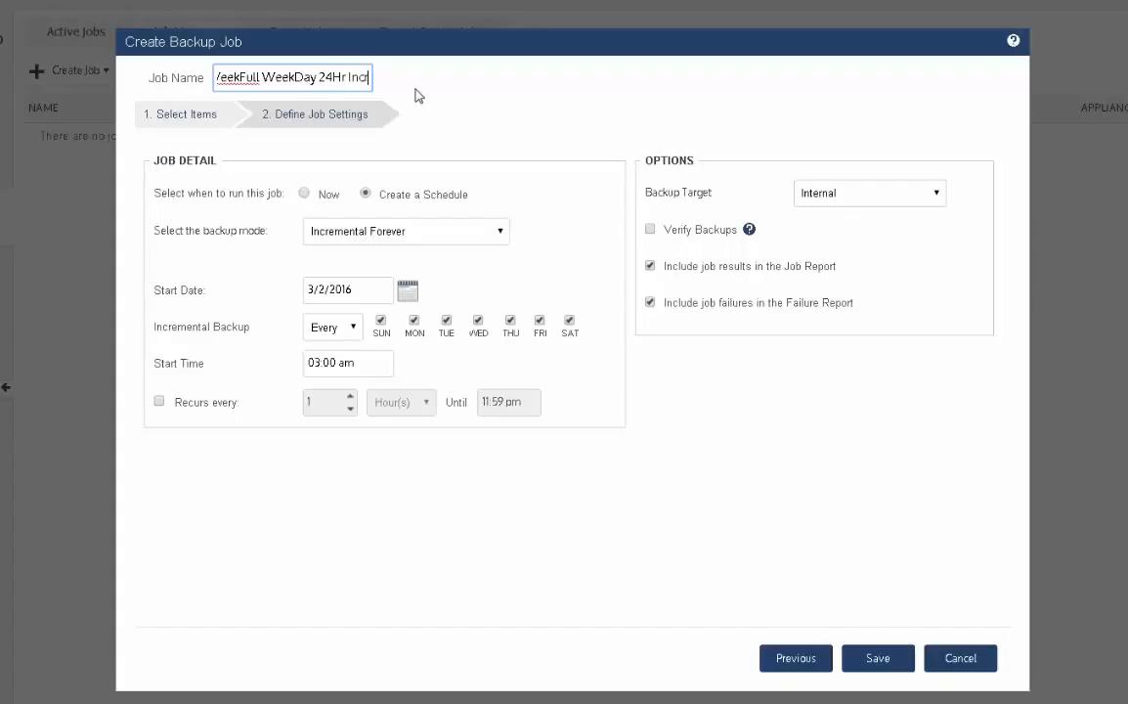
key("Home")
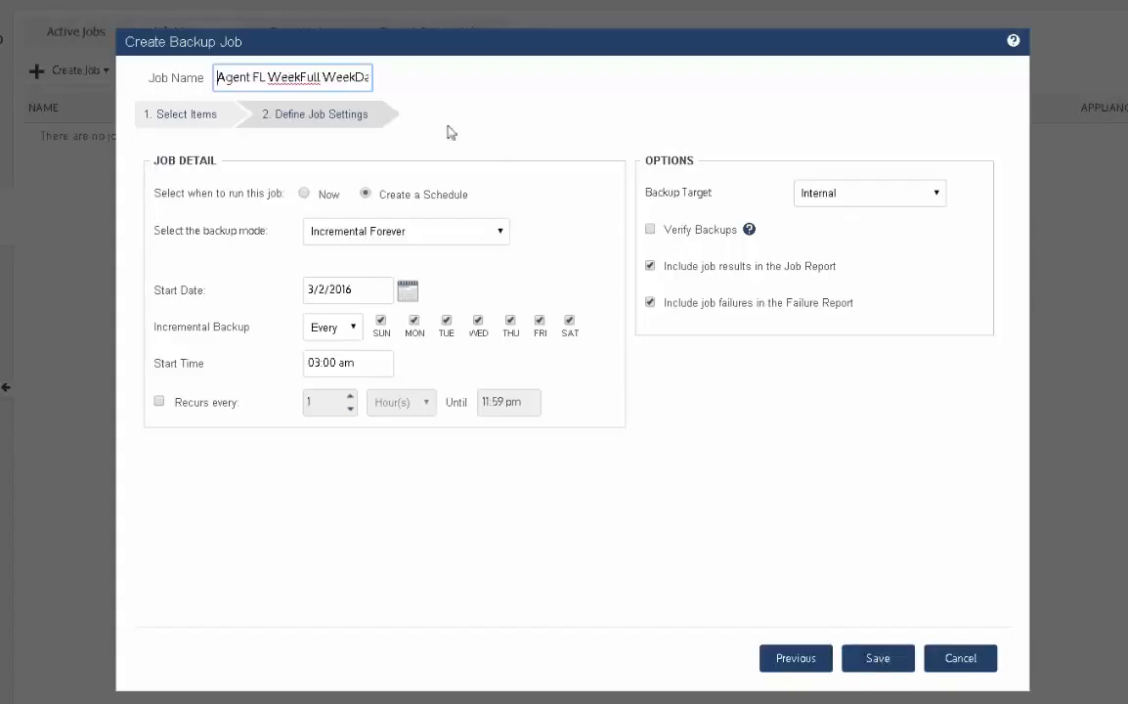
key("End")
key("Home")
key("End")
key("Home")
- Set the backup mode to Fulls and Incrementals and remove Saturday from the incremental backup days
left_click(500, 232)
left_click(421, 282)
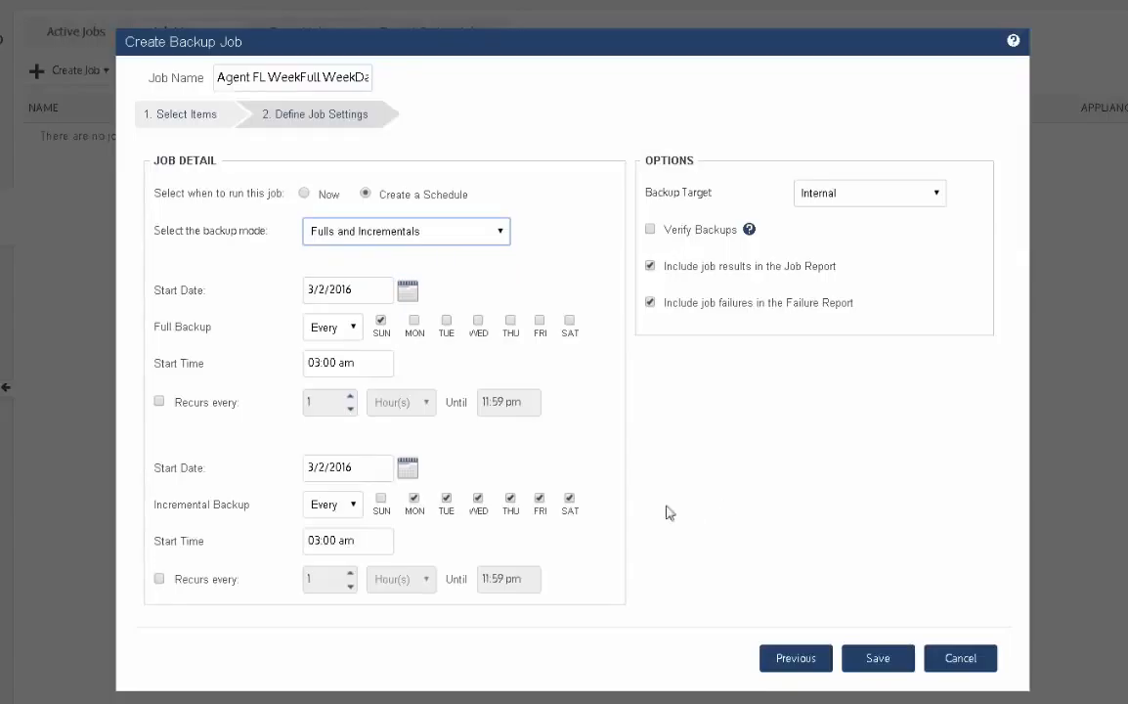
left_click(570, 499)
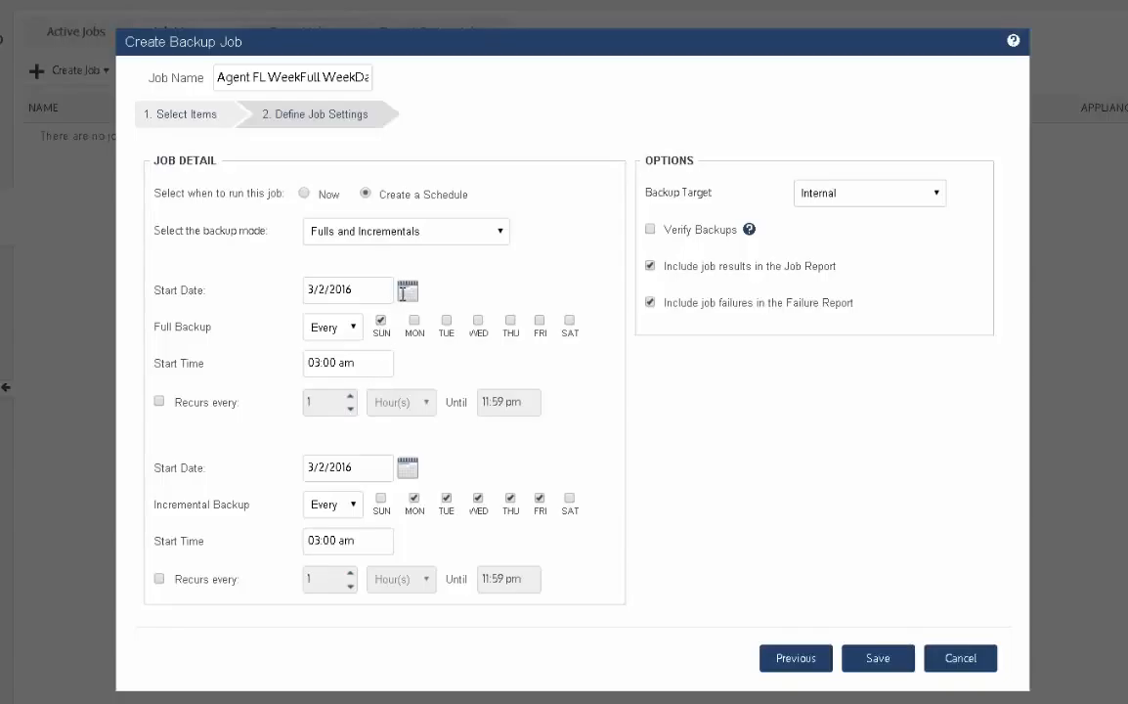
- Set the full backup's start date to 03/06/2016
left_click(408, 293)
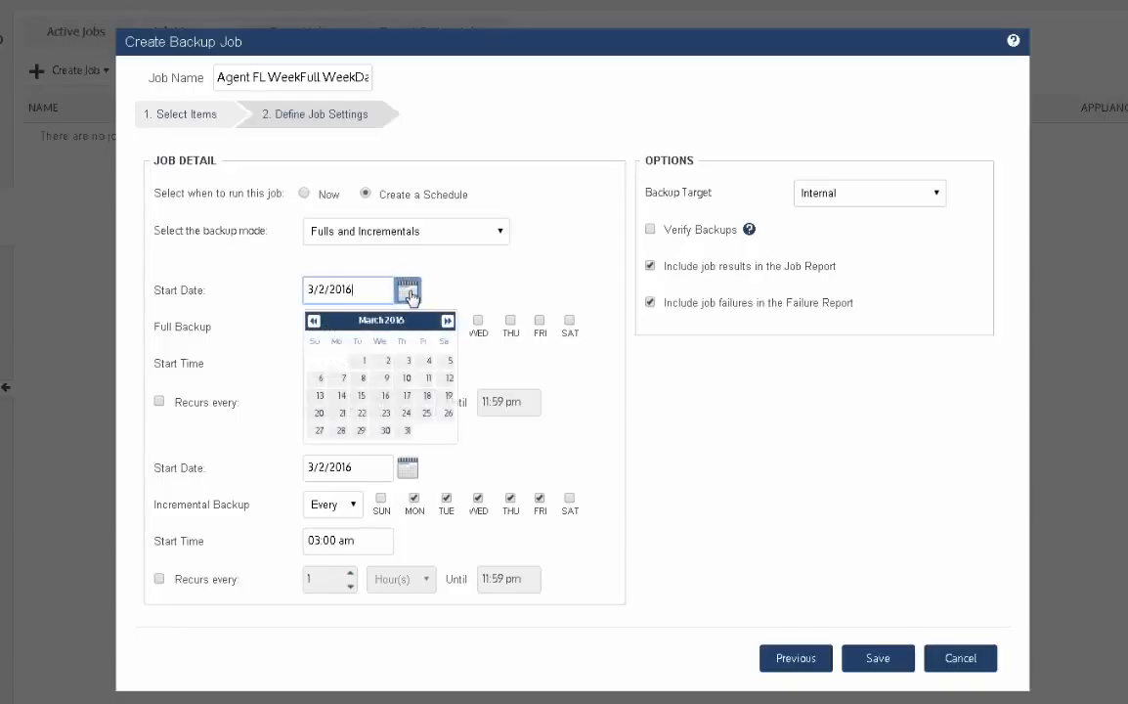
left_click(321, 380)
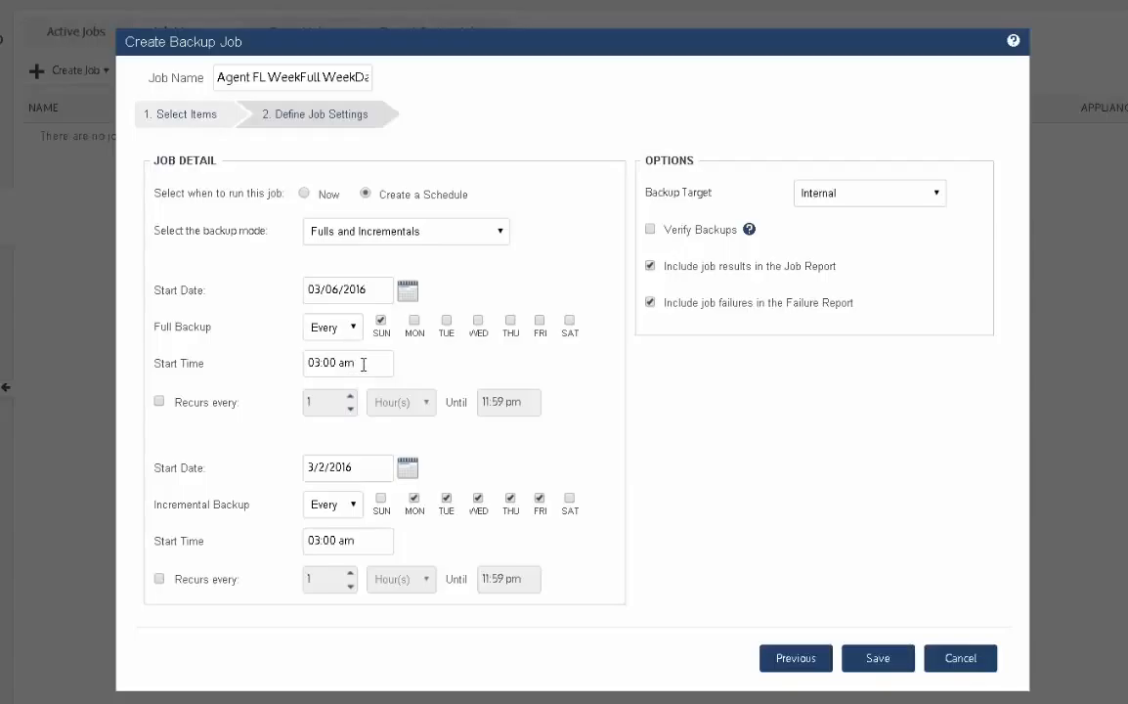
left_click(408, 292)
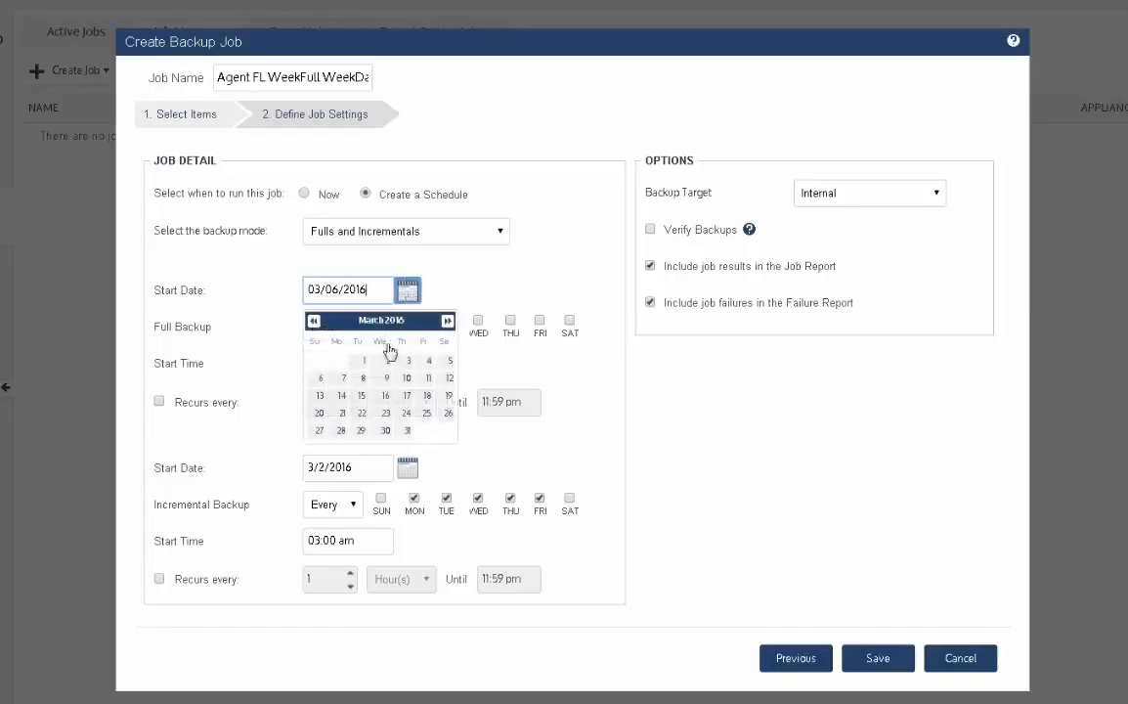
left_click(319, 380)
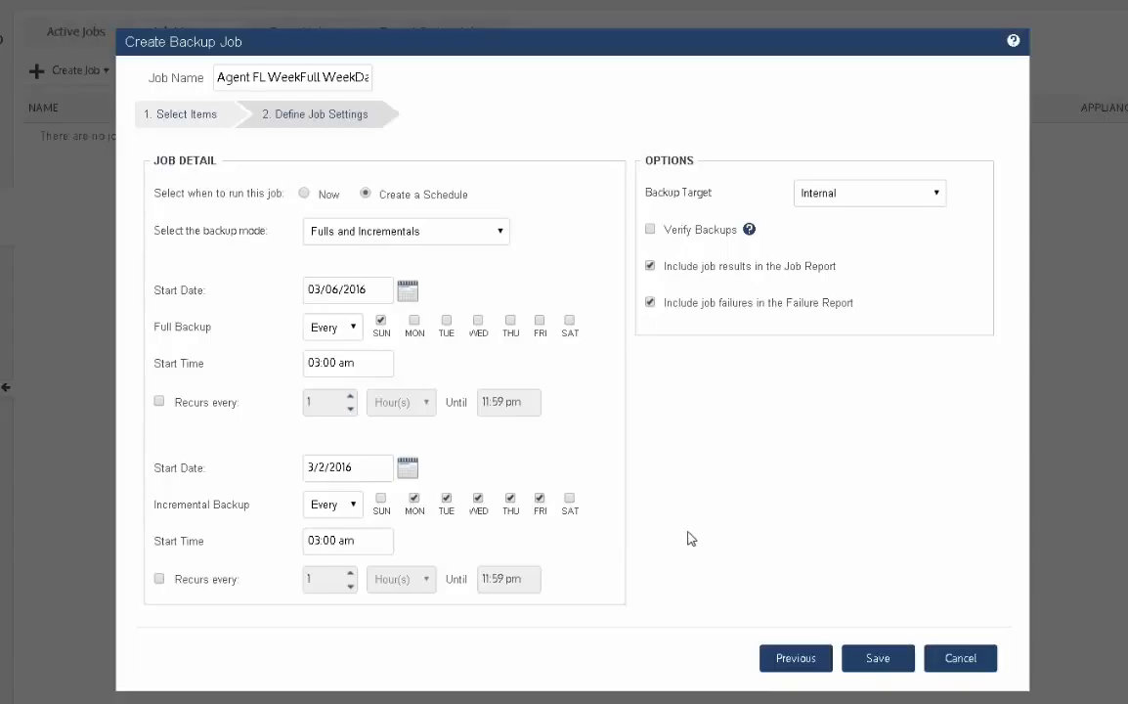
- Check the available backup targets while keeping Internal, and save the backup job
left_click(876, 196)
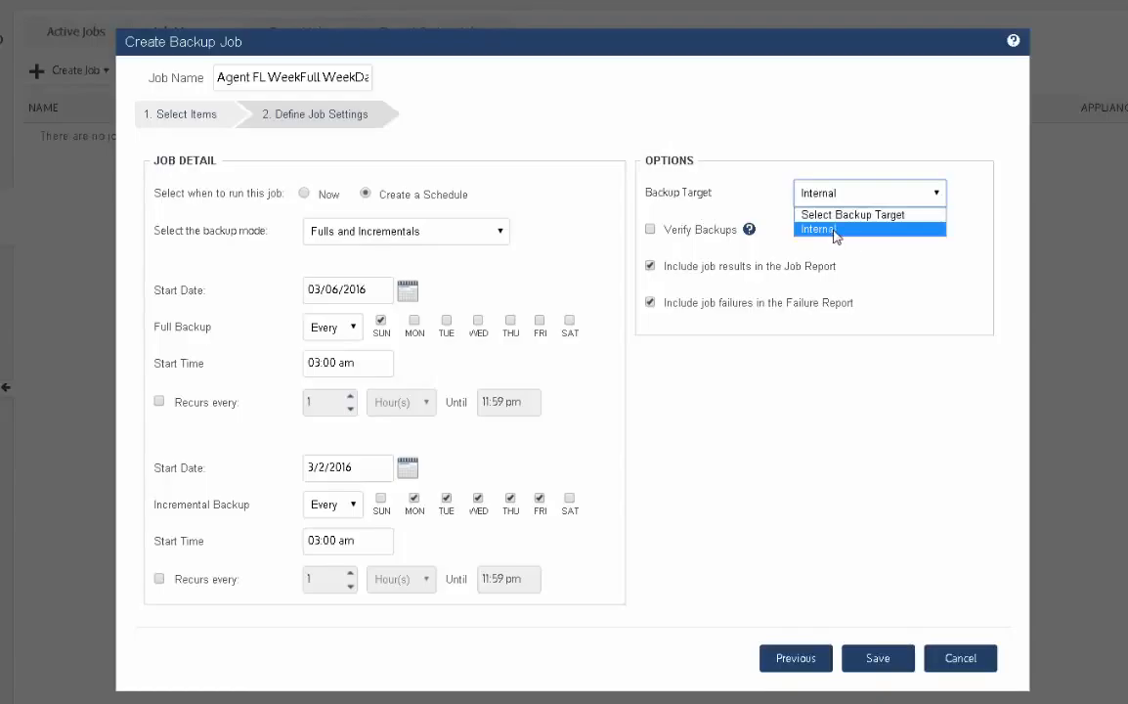
left_click(965, 199)
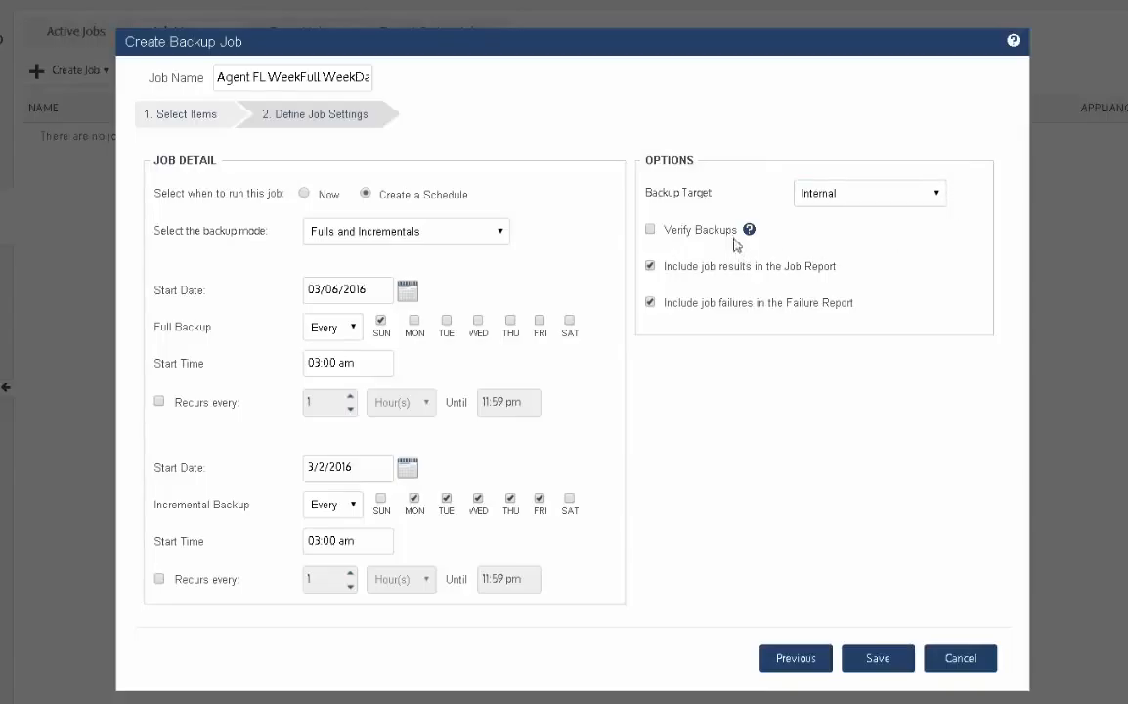
mouse_move(749, 232)
left_click(878, 660)
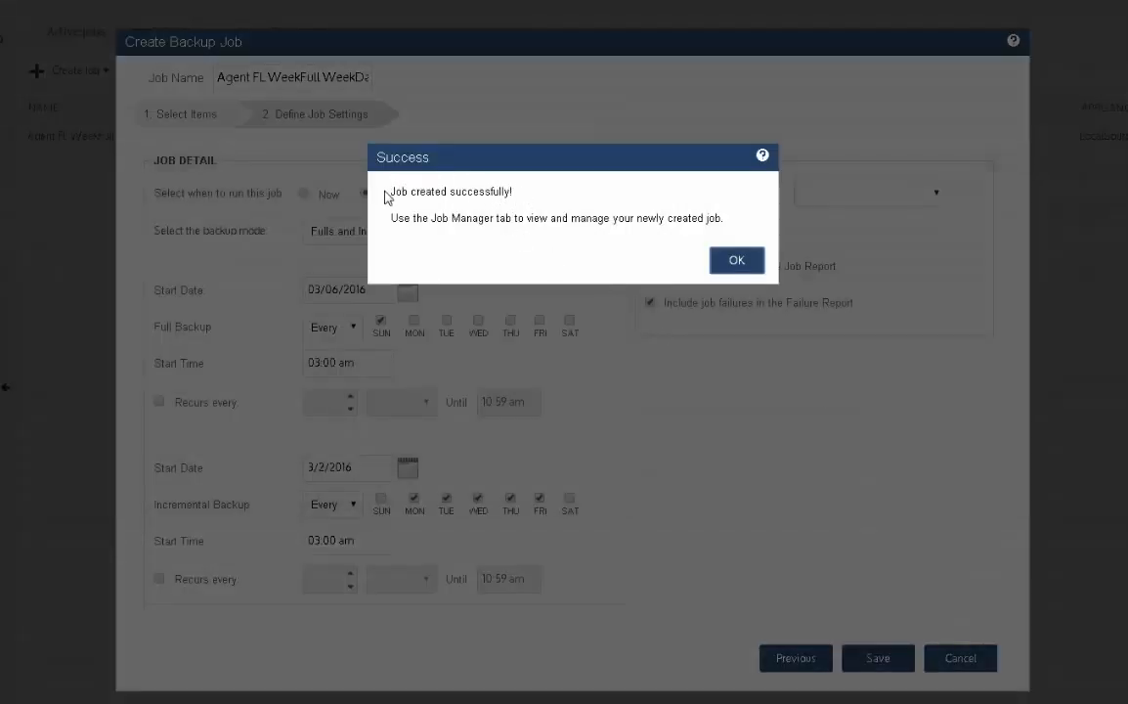
left_click(731, 262)
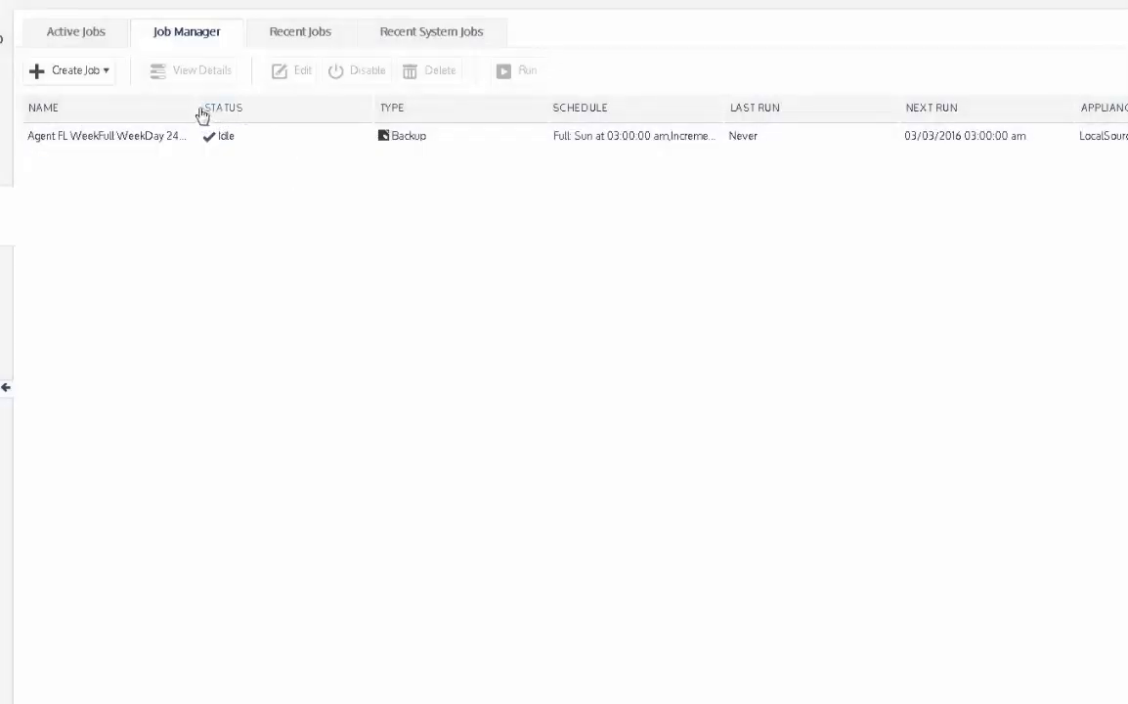
- Widen the Name and Schedule columns to show the new job's full text and display the job's details
left_click_drag(193, 103, 256, 116)
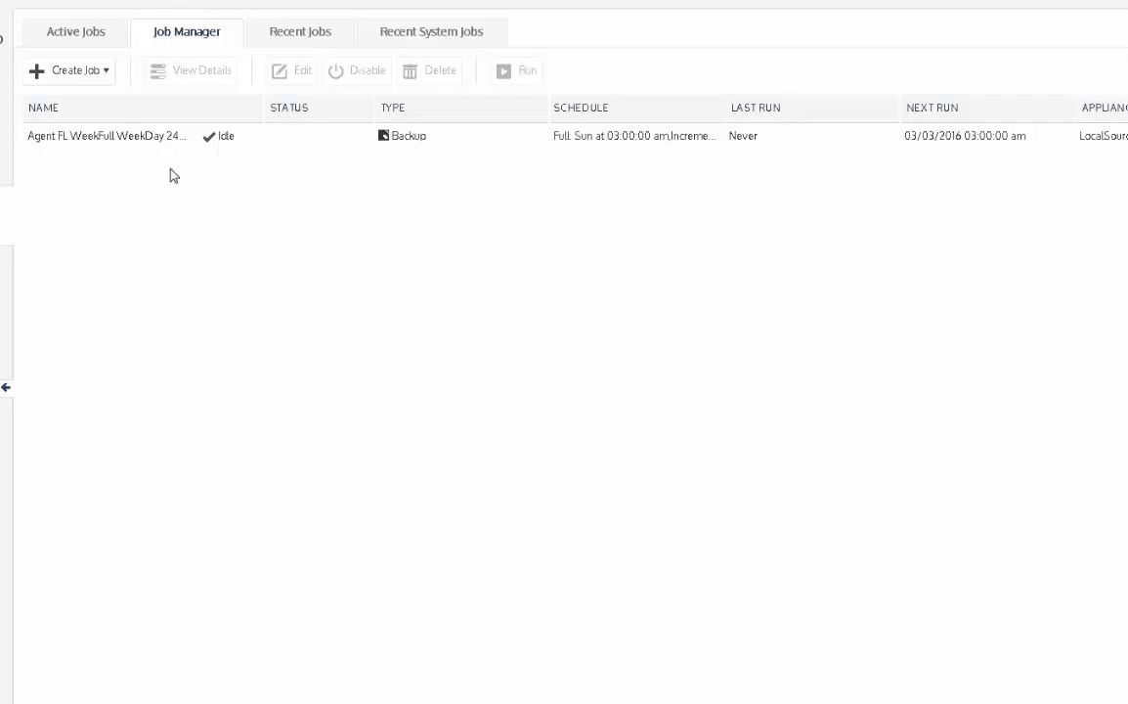
left_click(80, 142)
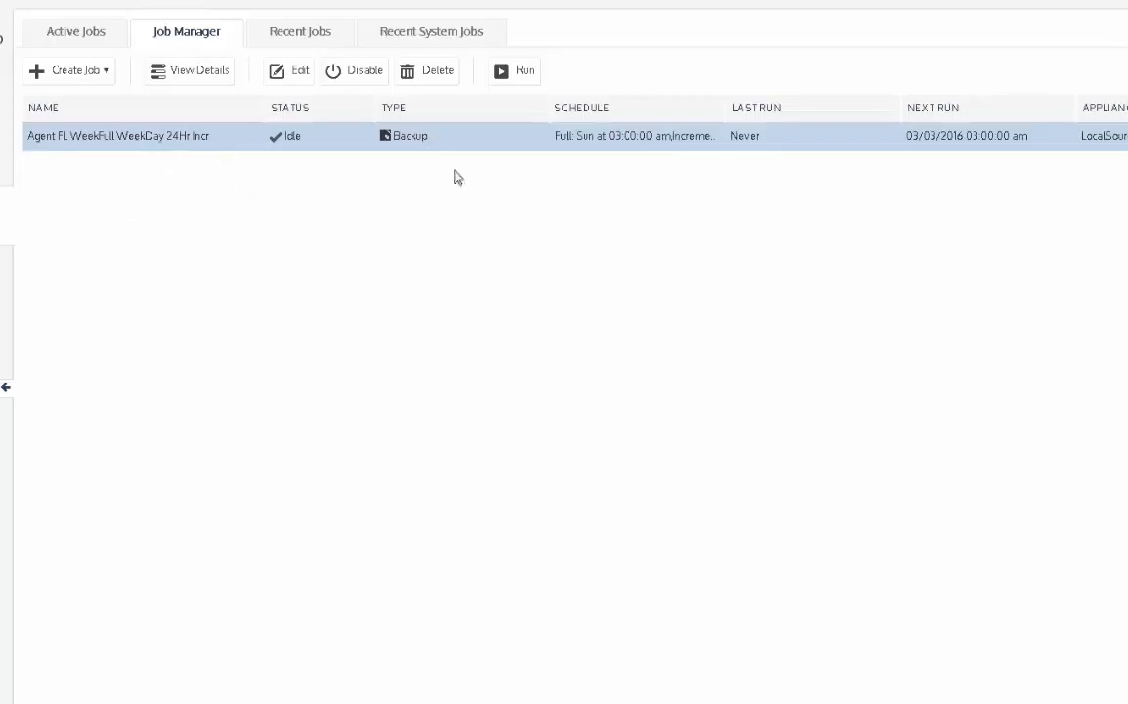
left_click_drag(476, 109, 460, 116)
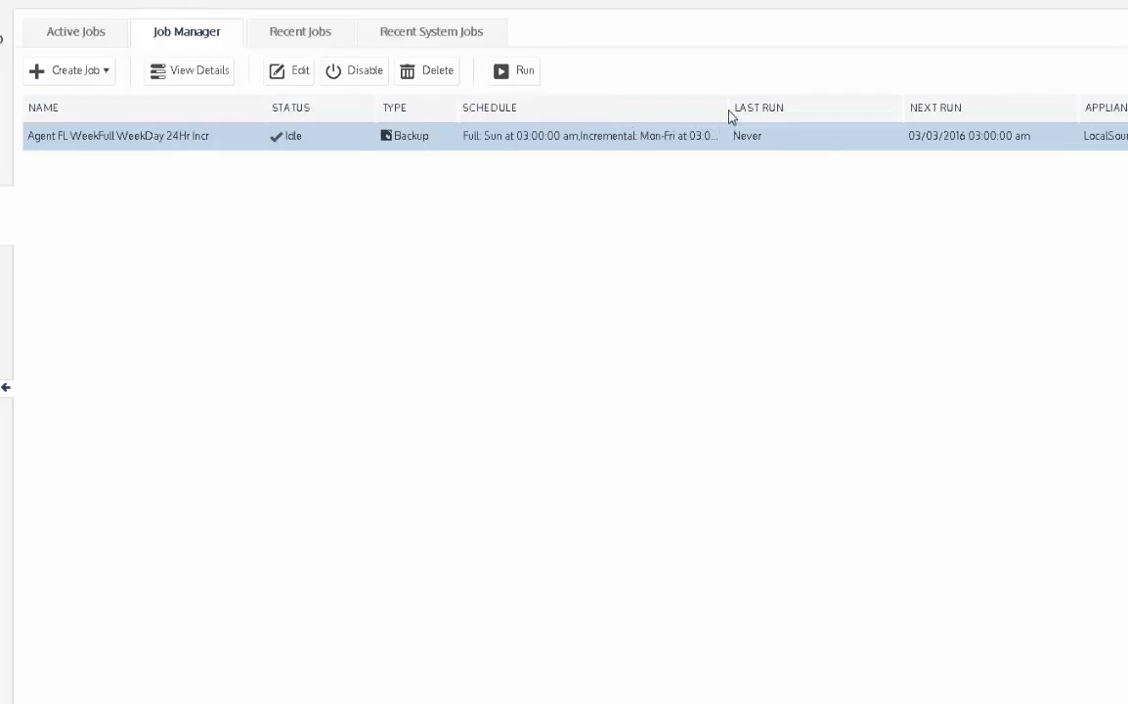
left_click_drag(723, 109, 775, 110)
left_click(191, 78)
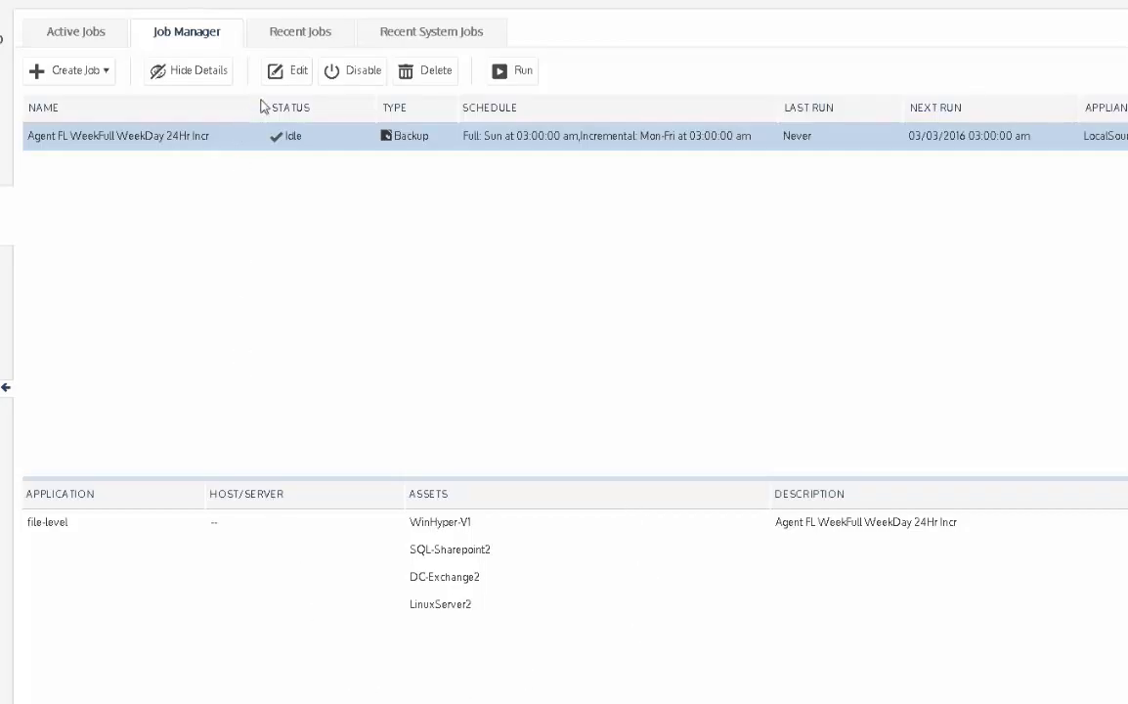
- Review the selected job's assets and protection rules in its edit settings, and leave them without saving
left_click(288, 74)
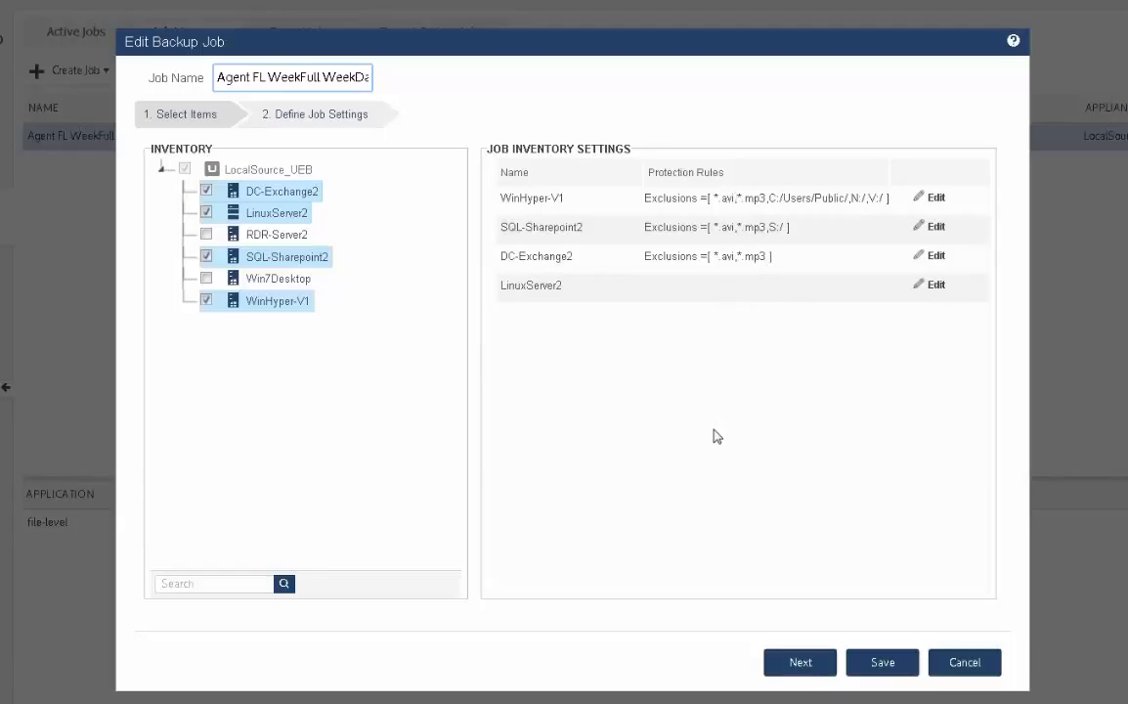
left_click(963, 663)
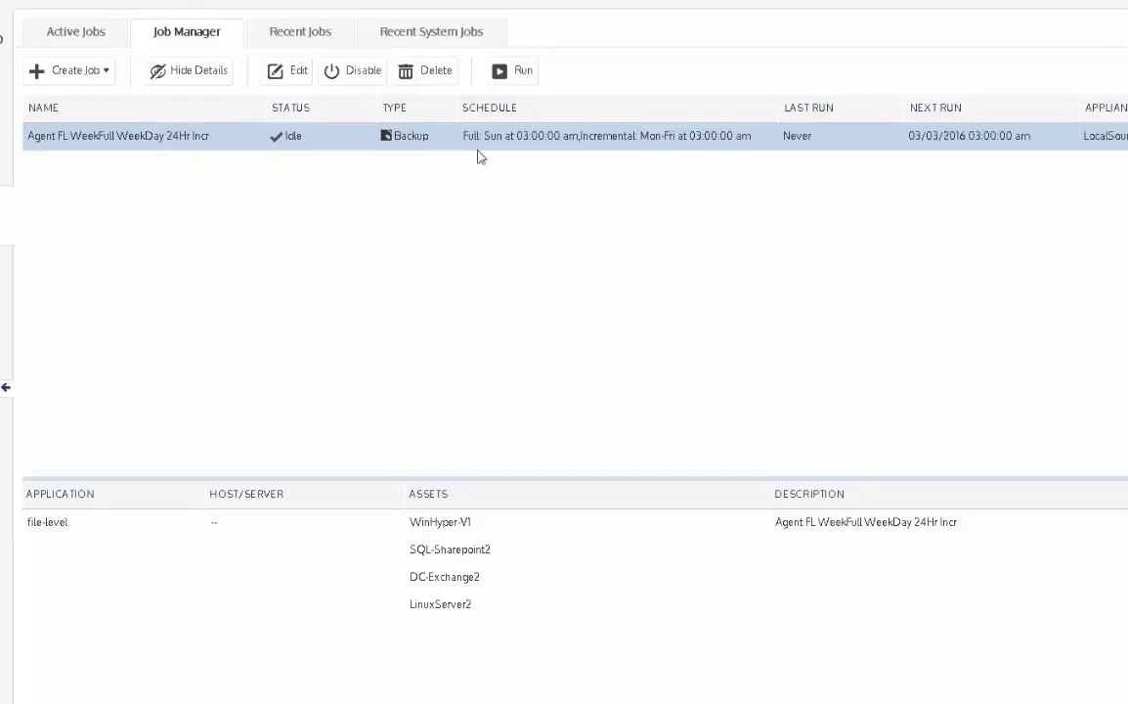
left_click(524, 73)
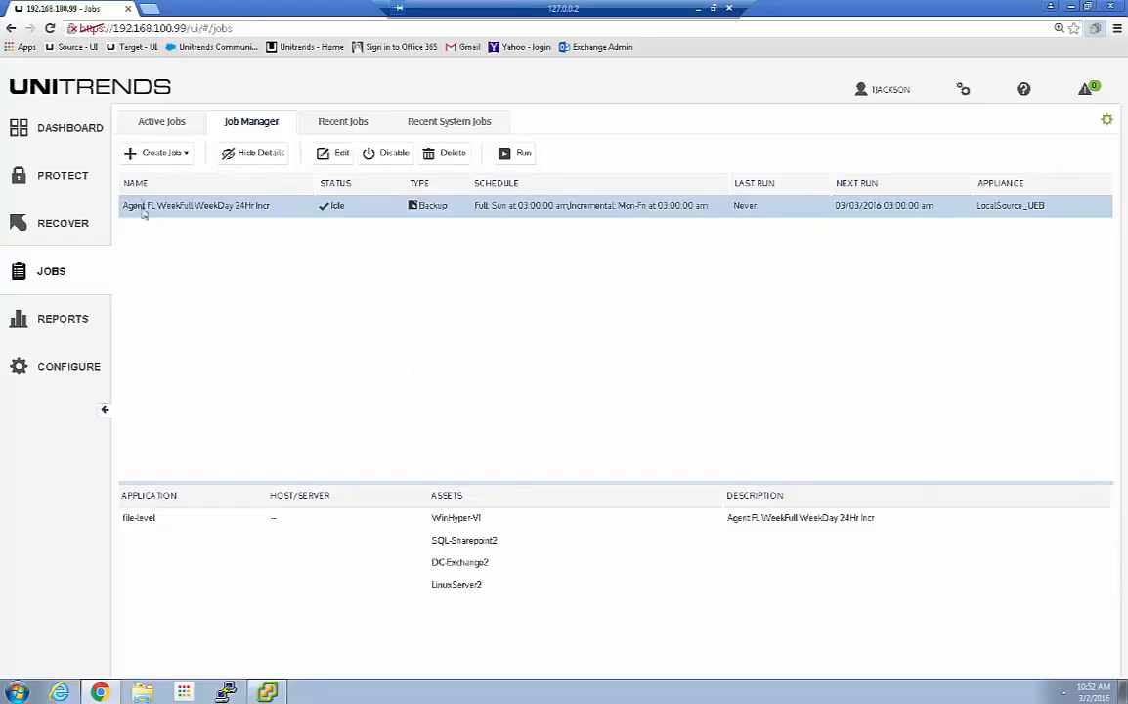
- Start a new backup job for agent-based assets and select RDR-Server2 and Win7Desktop
left_click(185, 156)
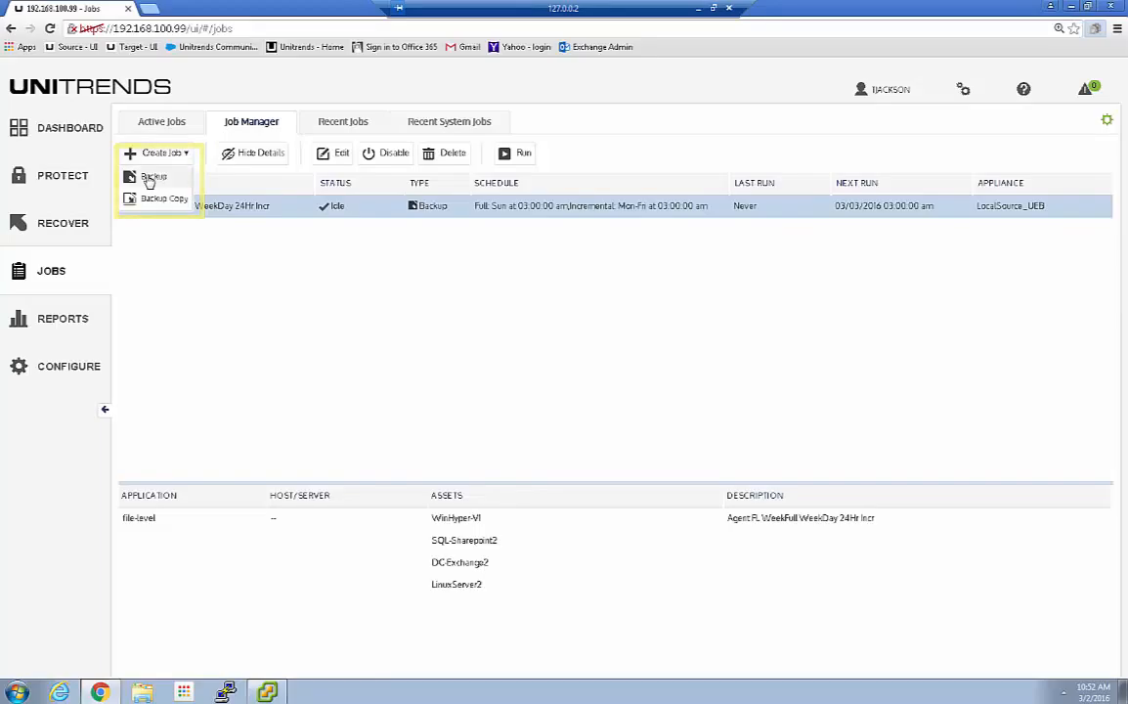
left_click(149, 180)
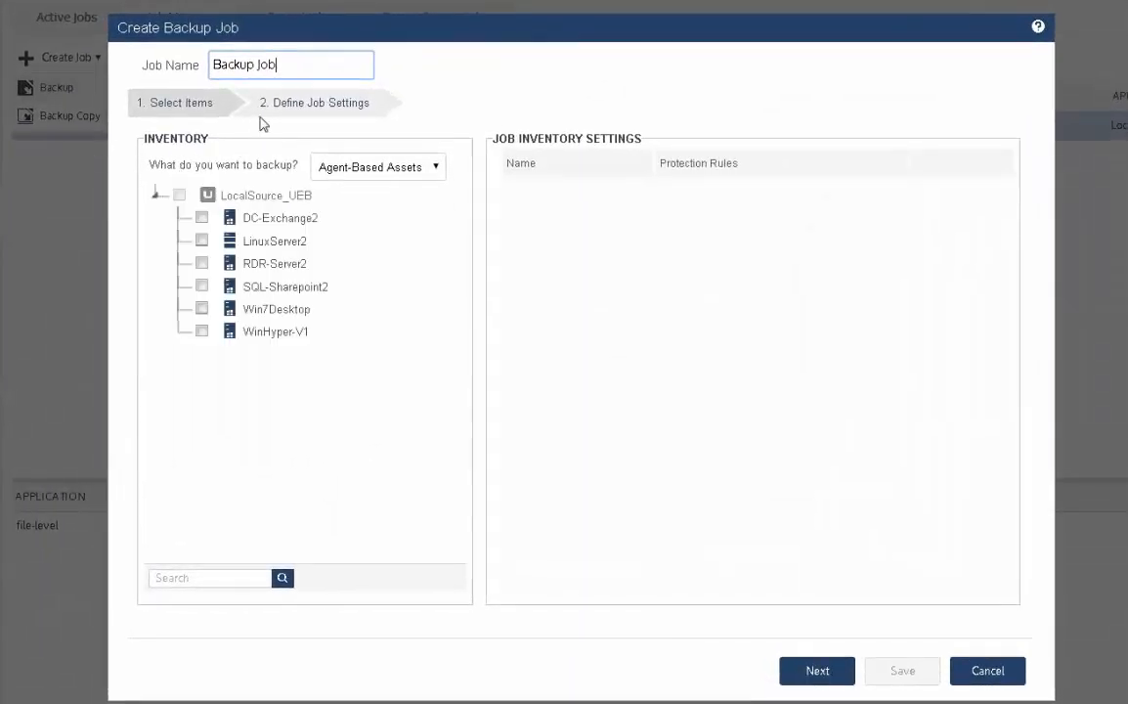
left_click(201, 262)
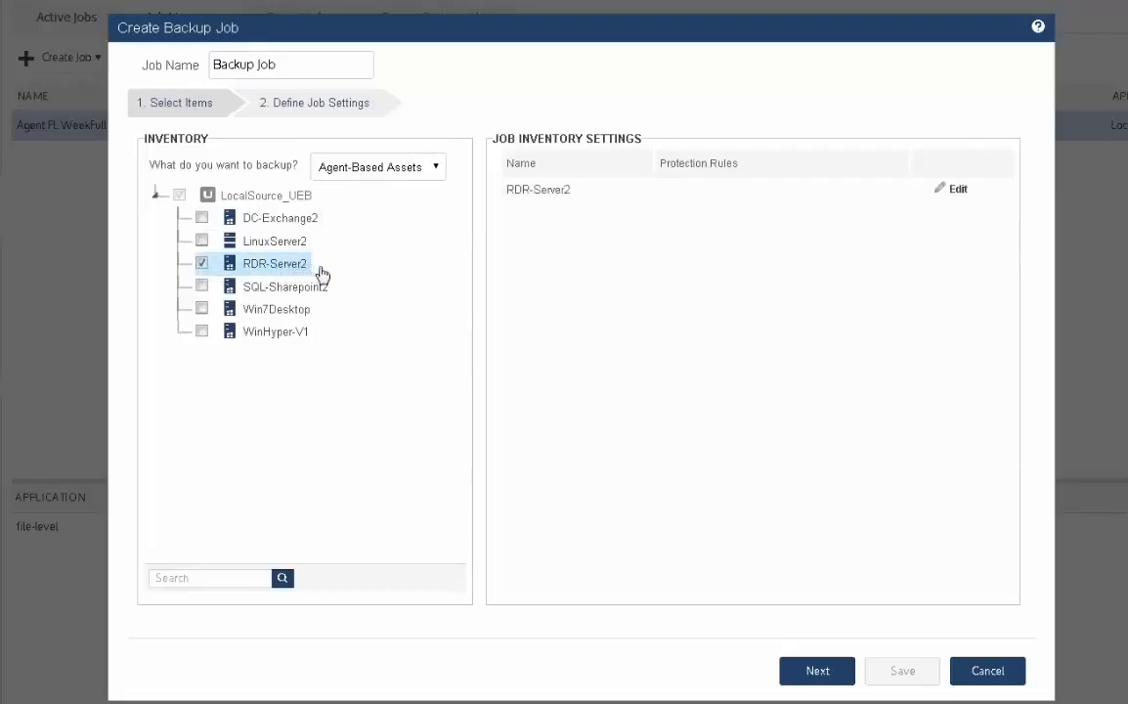
left_click(202, 309)
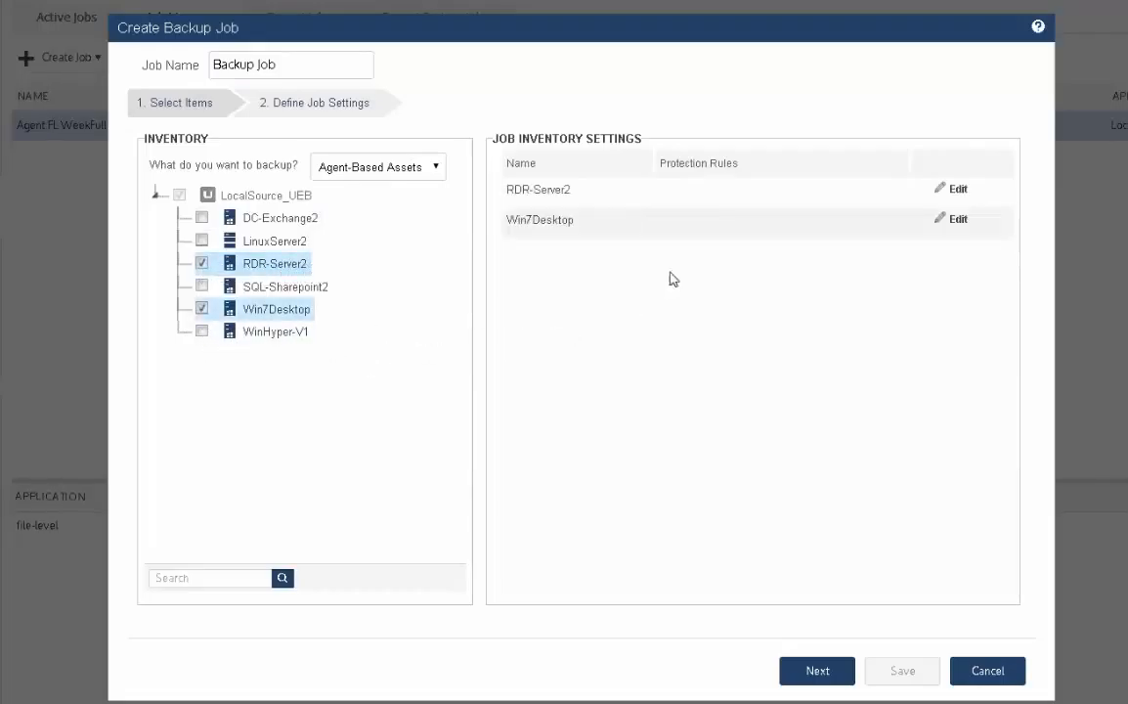
- Exclude the S:/ volume from RDR-Server2's backup and save its settings
left_click(956, 193)
left_click(453, 190)
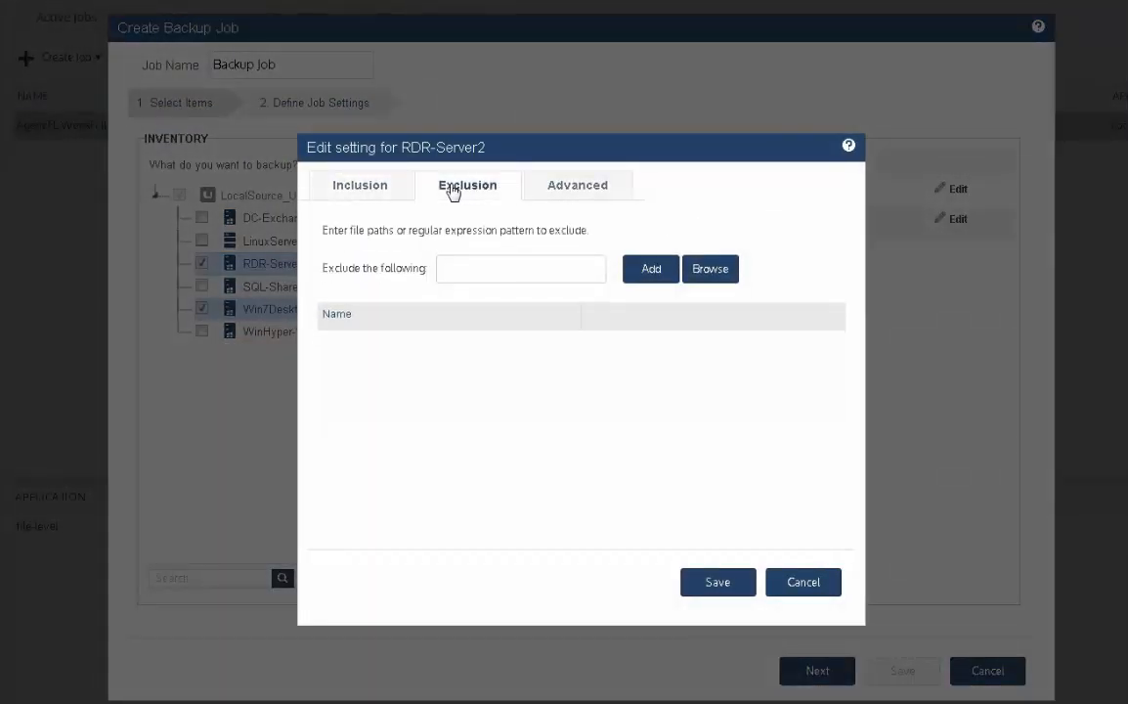
left_click(457, 272)
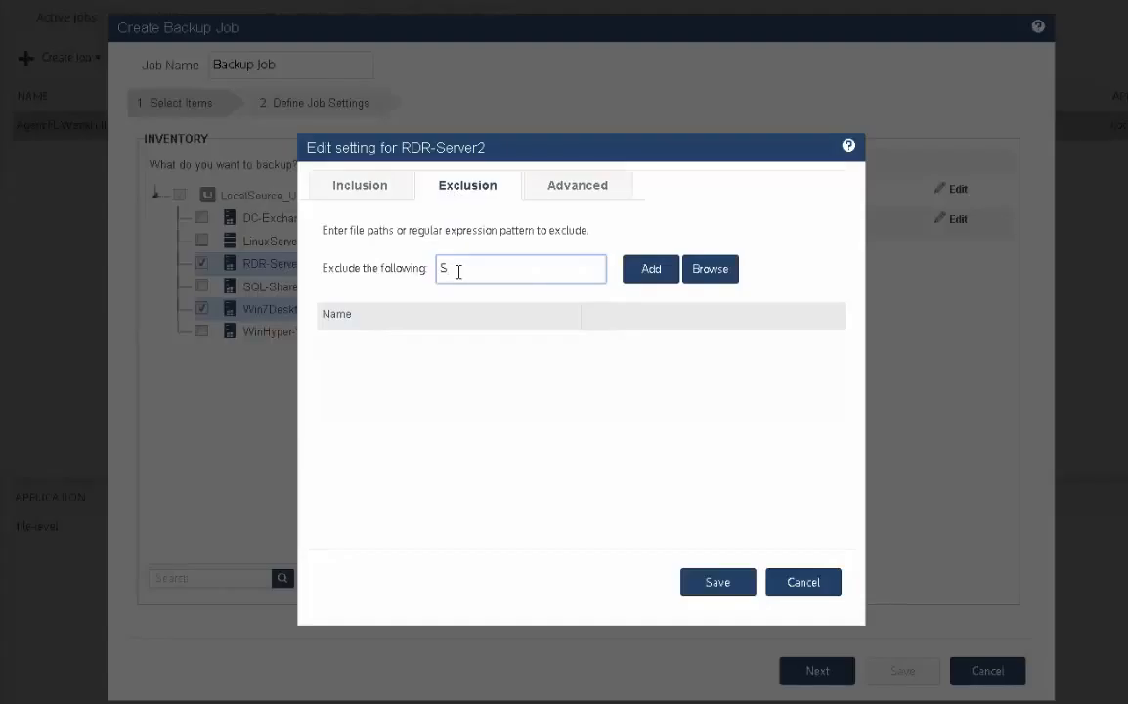
type("S:/")
left_click(655, 272)
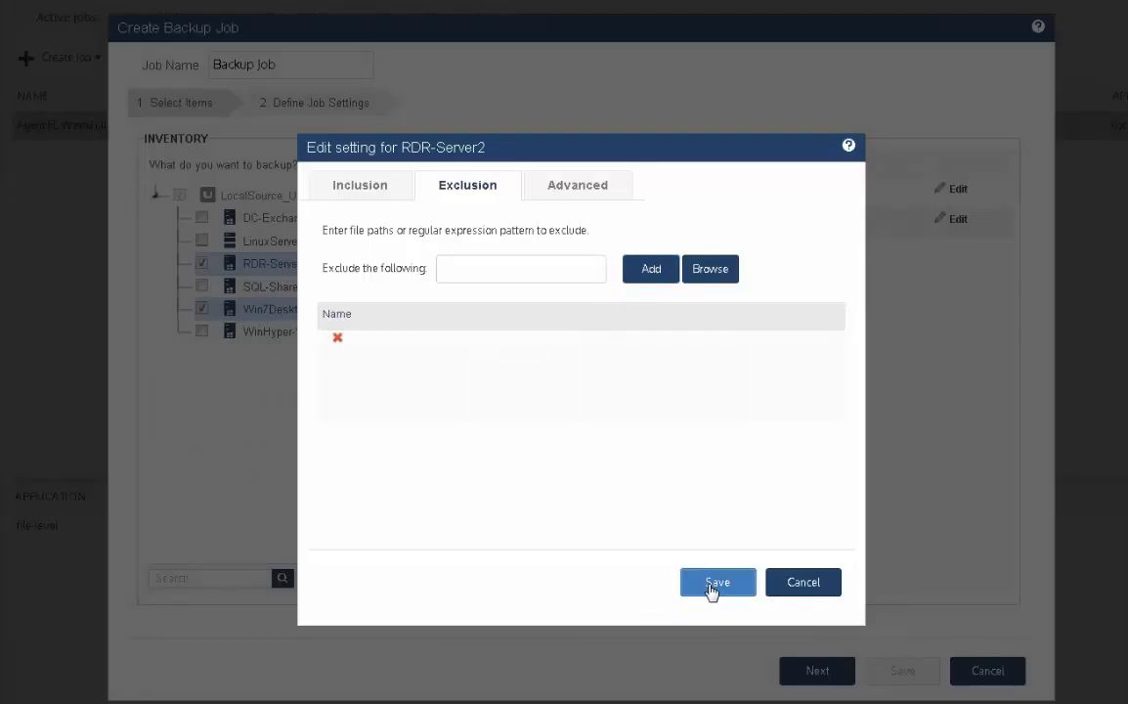
left_click(717, 585)
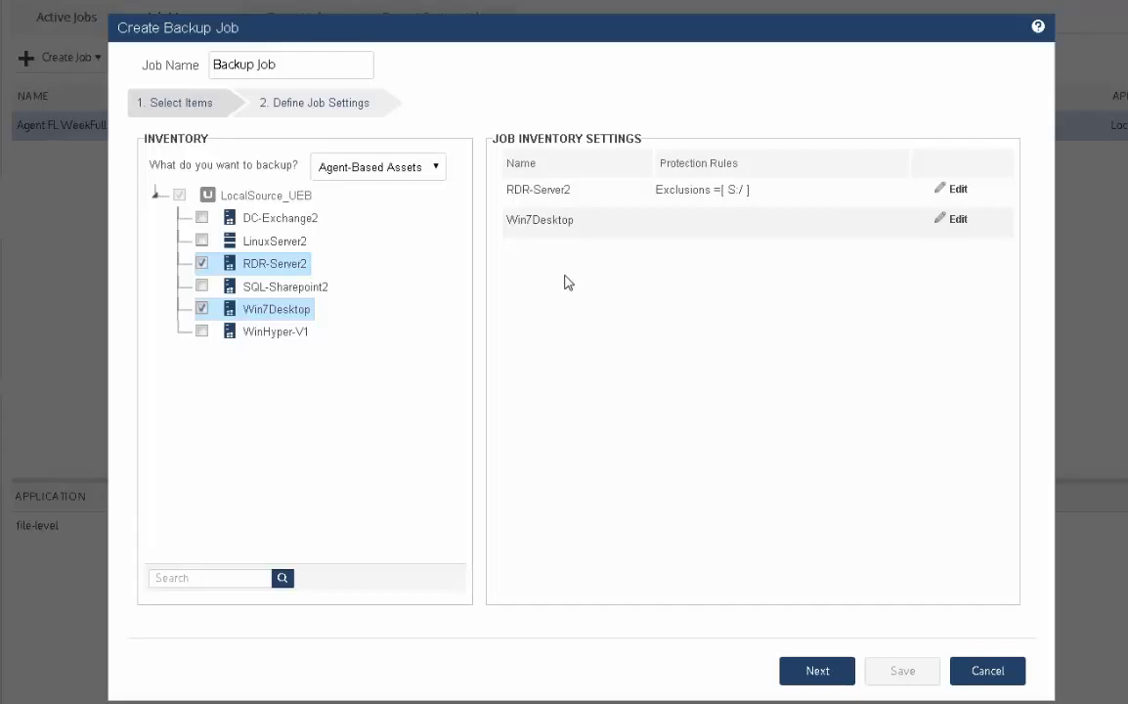
- Browse Win7Desktop's files and add the C:/Users/ folder to its backup inclusions
left_click(953, 221)
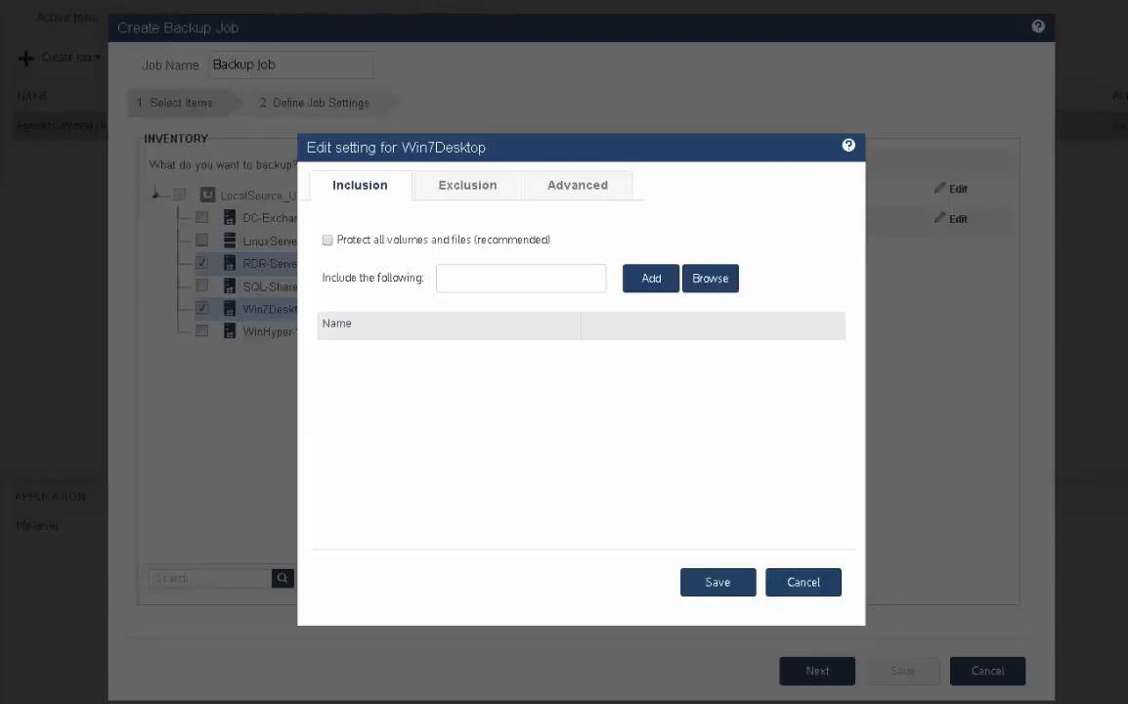
left_click(719, 284)
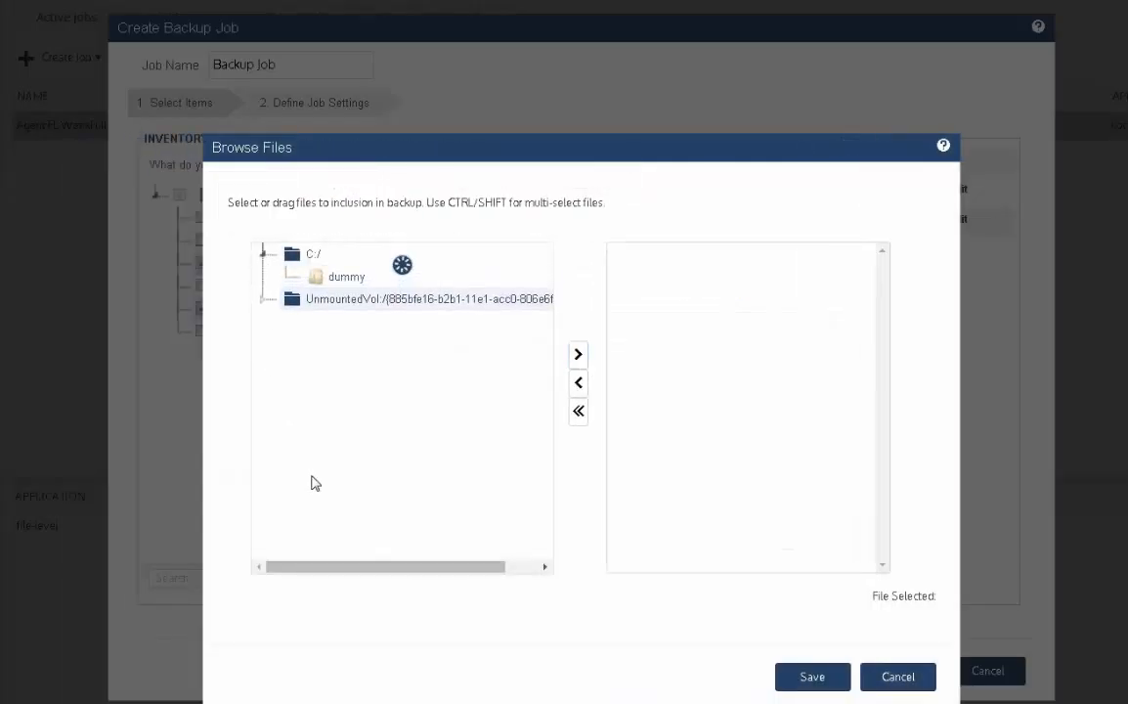
left_click_drag(341, 306, 670, 313)
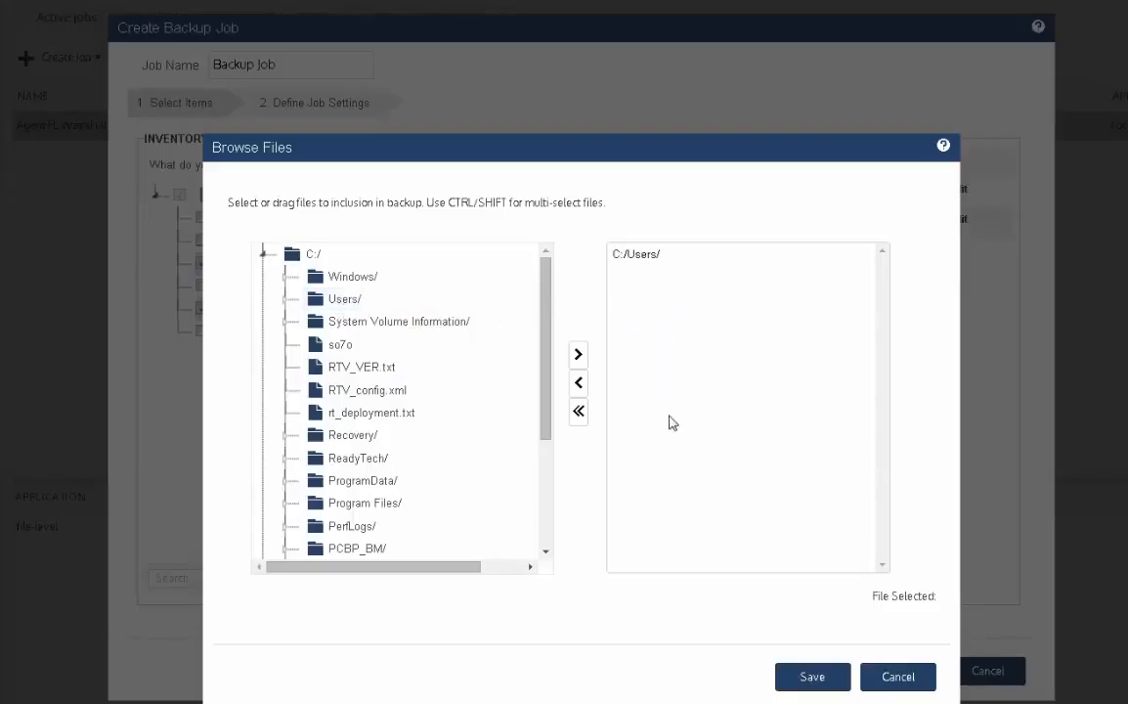
left_click(816, 679)
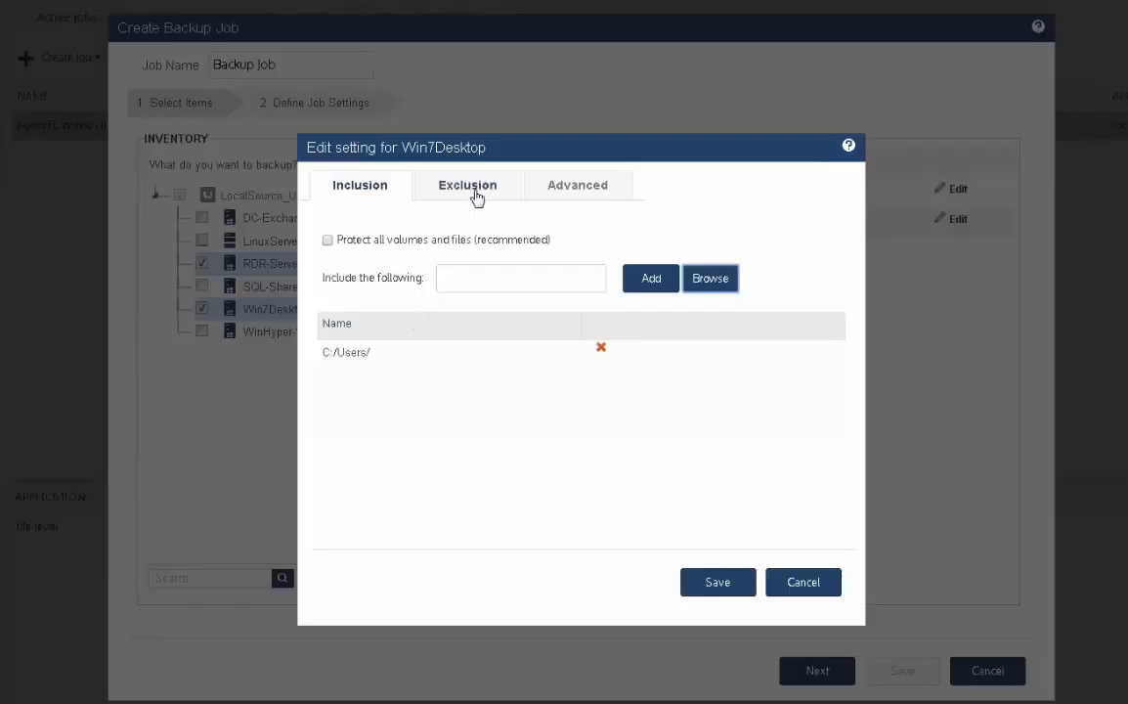
- Browse Win7Desktop's files and add the C:/Users/Public/ folder to its backup exclusions
left_click(467, 186)
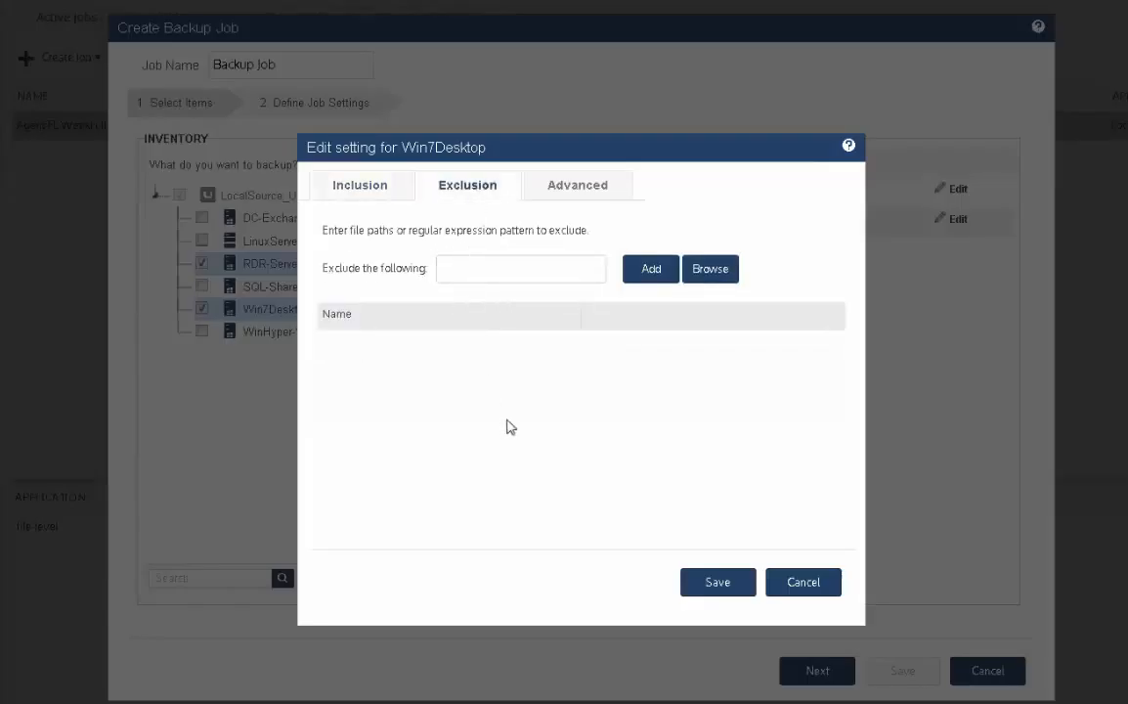
left_click(714, 276)
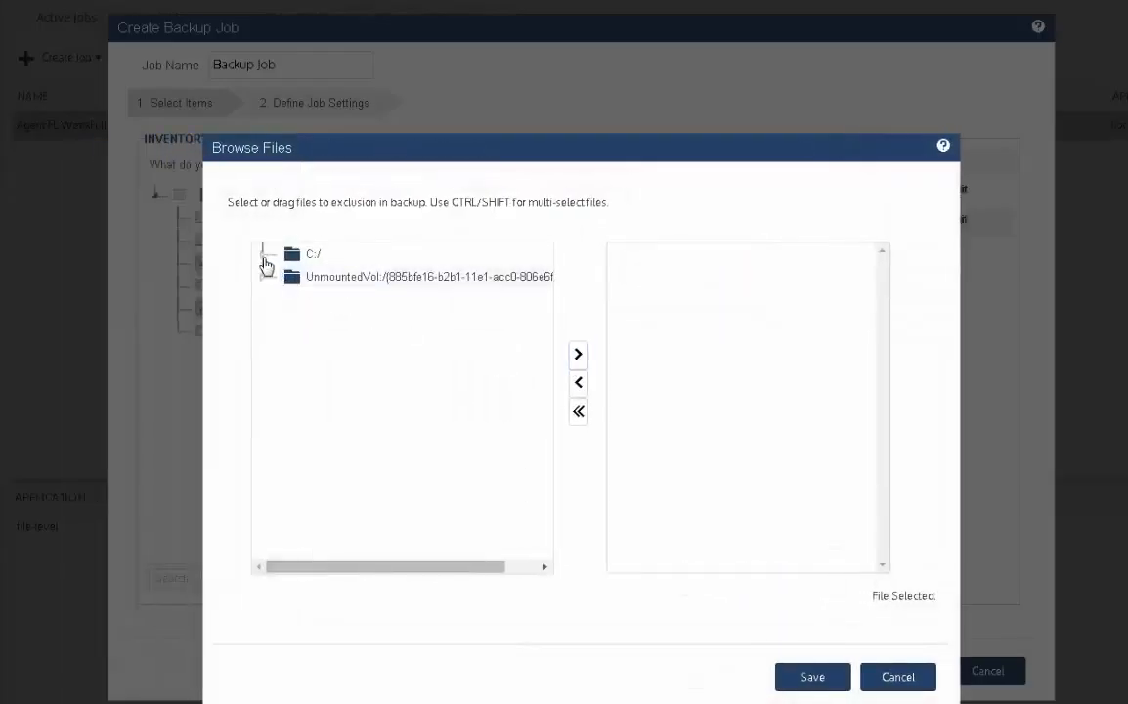
left_click(265, 260)
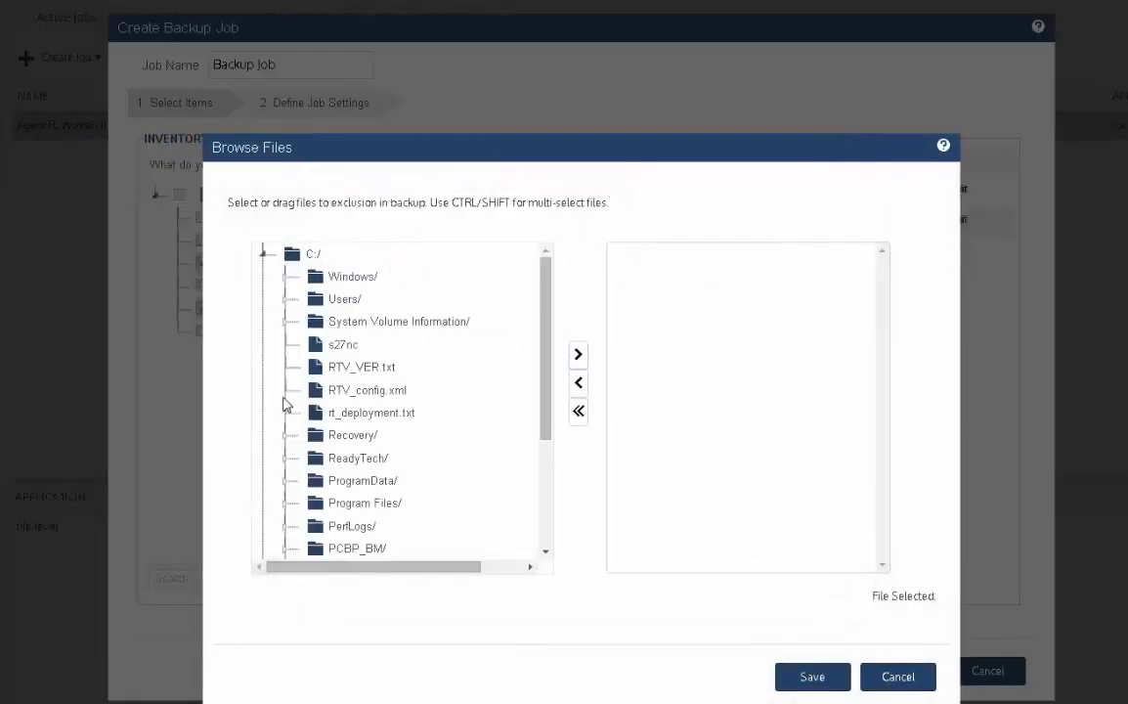
left_click(284, 300)
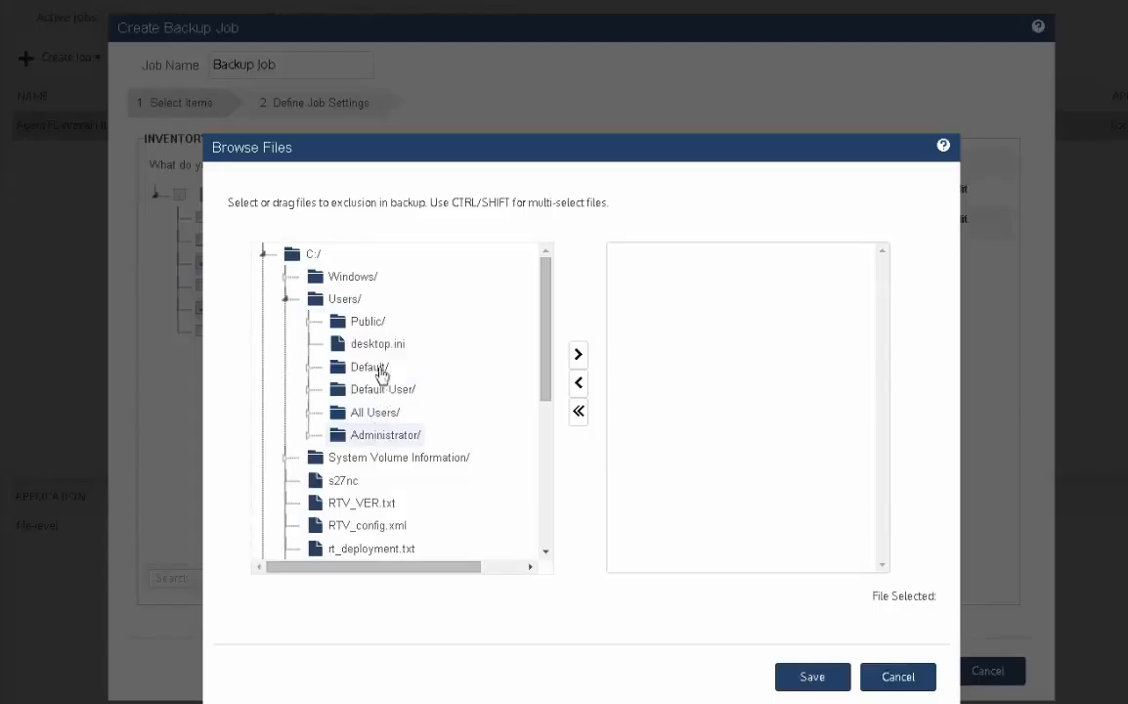
left_click_drag(366, 328, 650, 294)
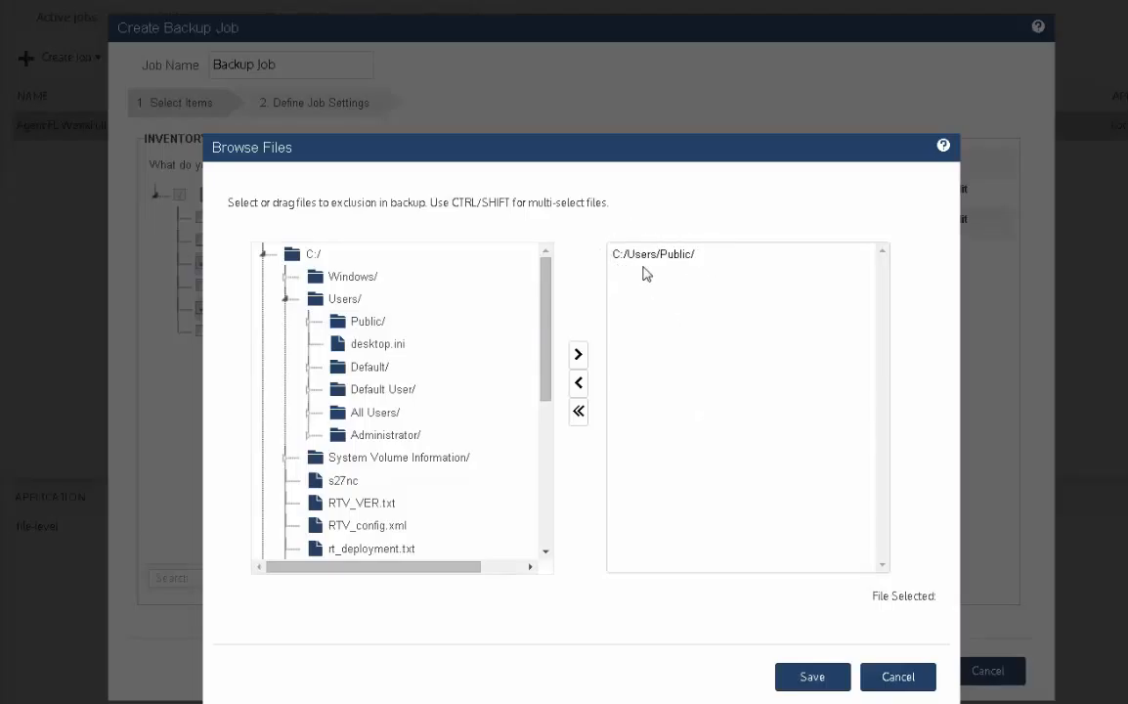
left_click(811, 675)
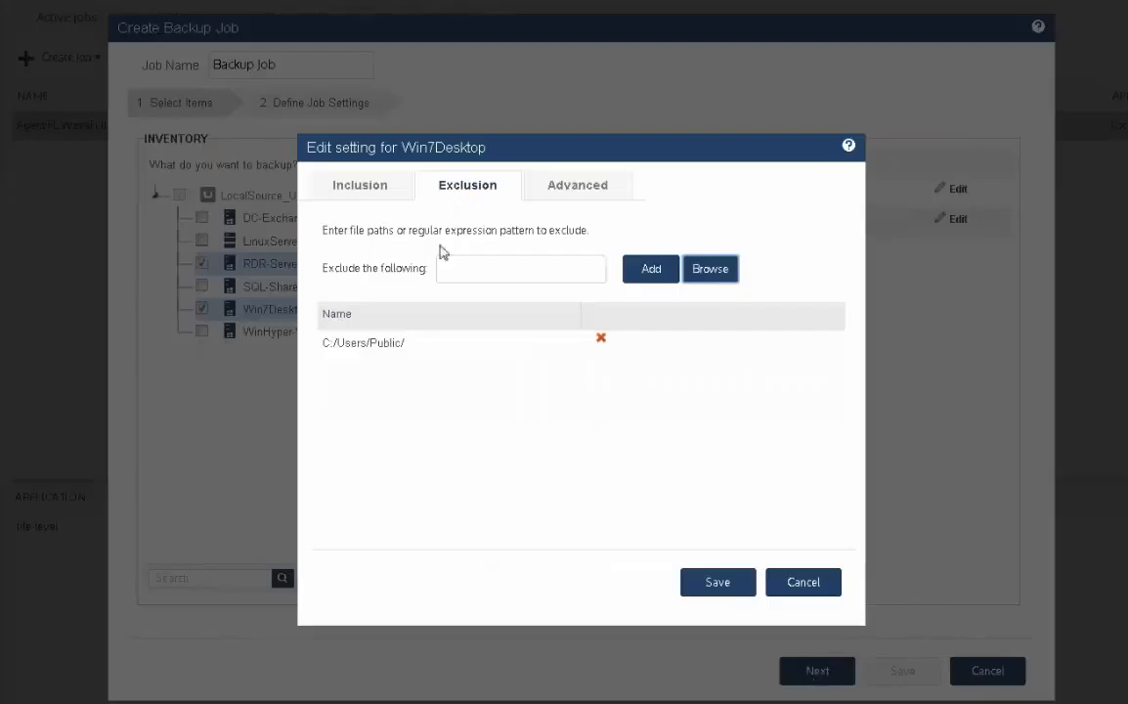
- Add the file patterns *.avi and *.mp3 to Win7Desktop's exclusions
left_click(466, 267)
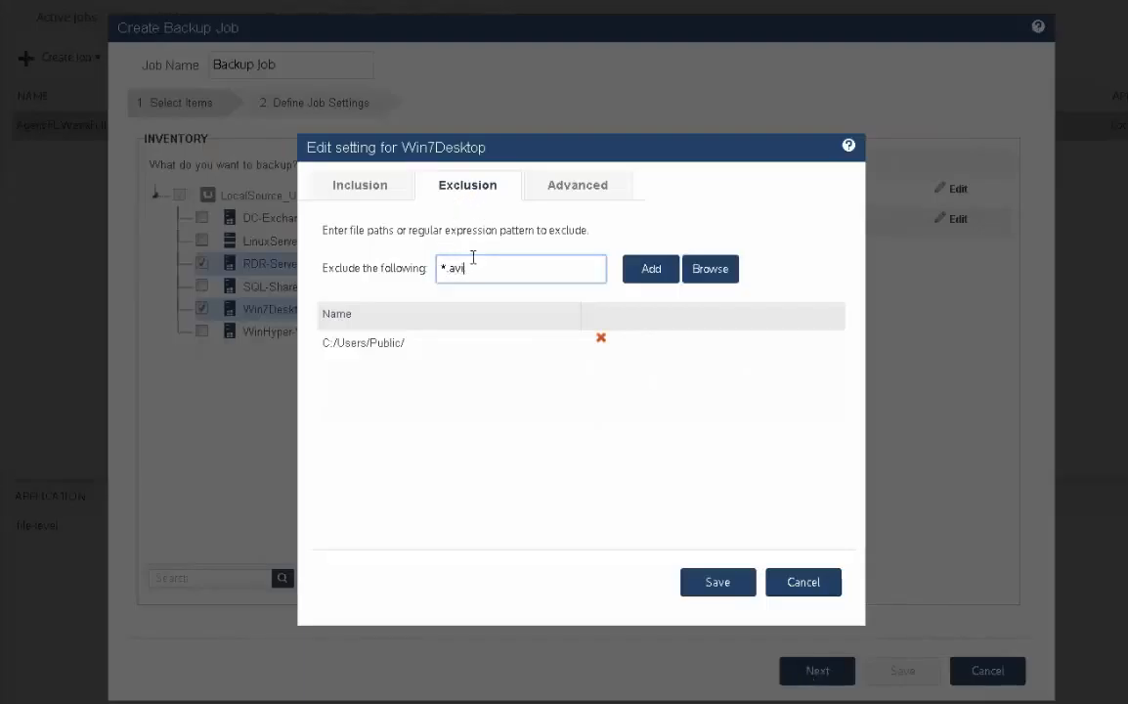
left_click(649, 270)
left_click(491, 277)
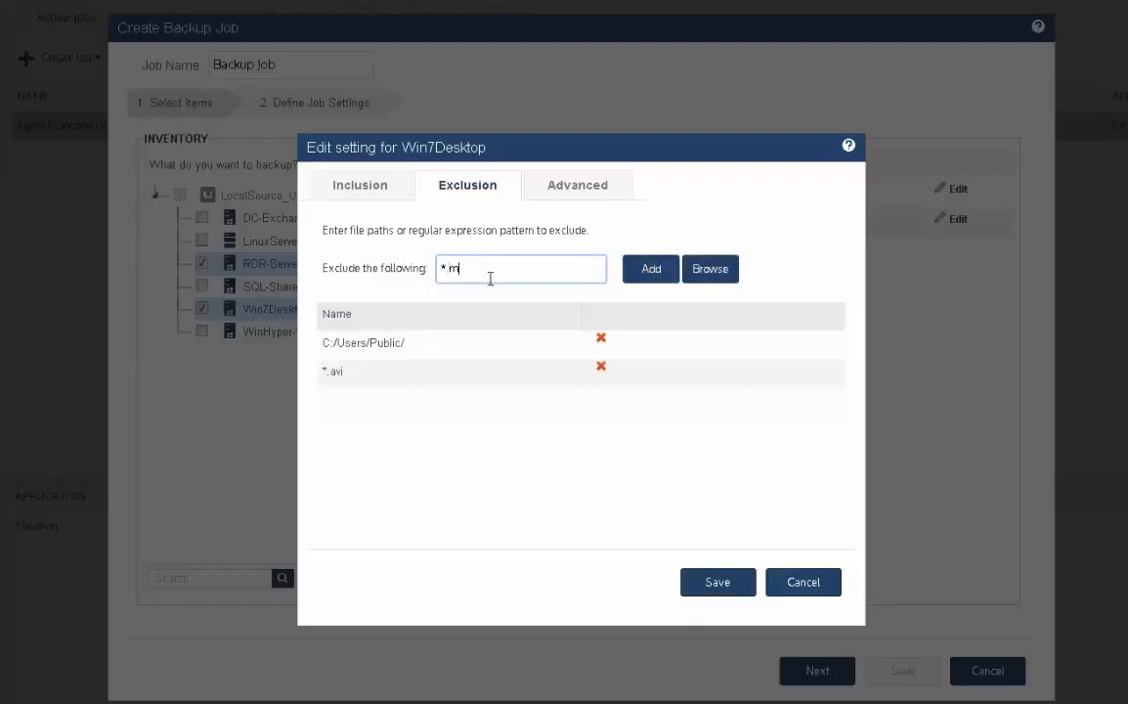
left_click(650, 270)
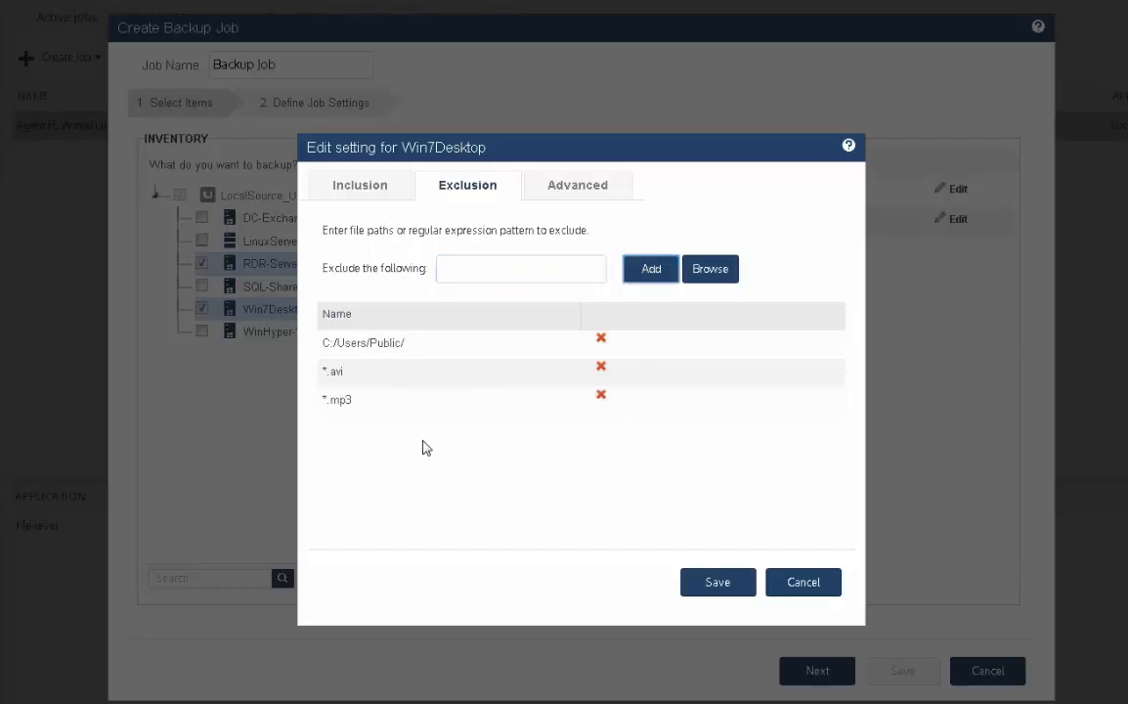
- Check Win7Desktop's pre- and post-backup command options, inclusions and exclusions, and save its settings
left_click(579, 195)
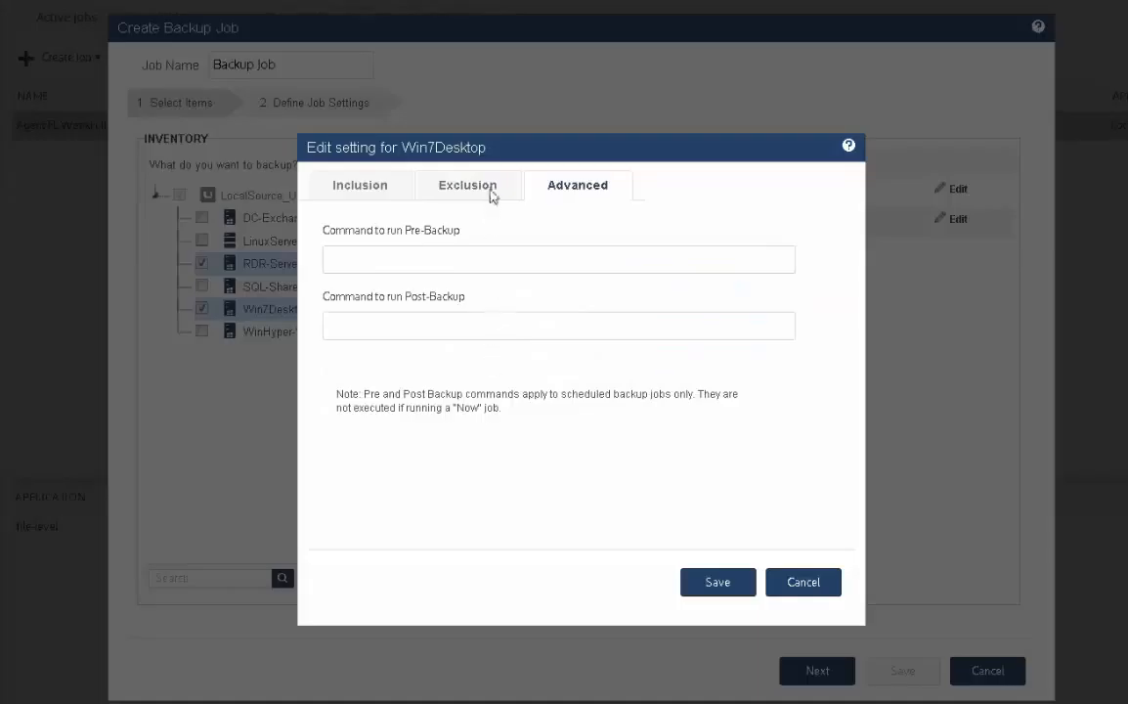
left_click(476, 190)
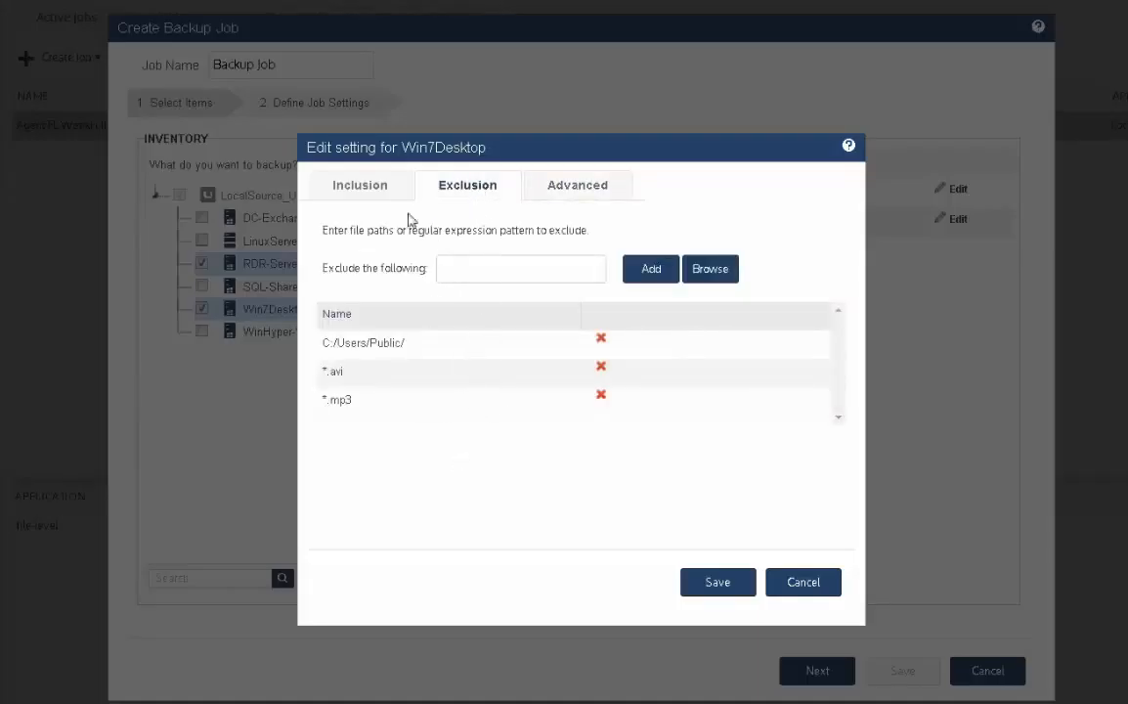
left_click(337, 185)
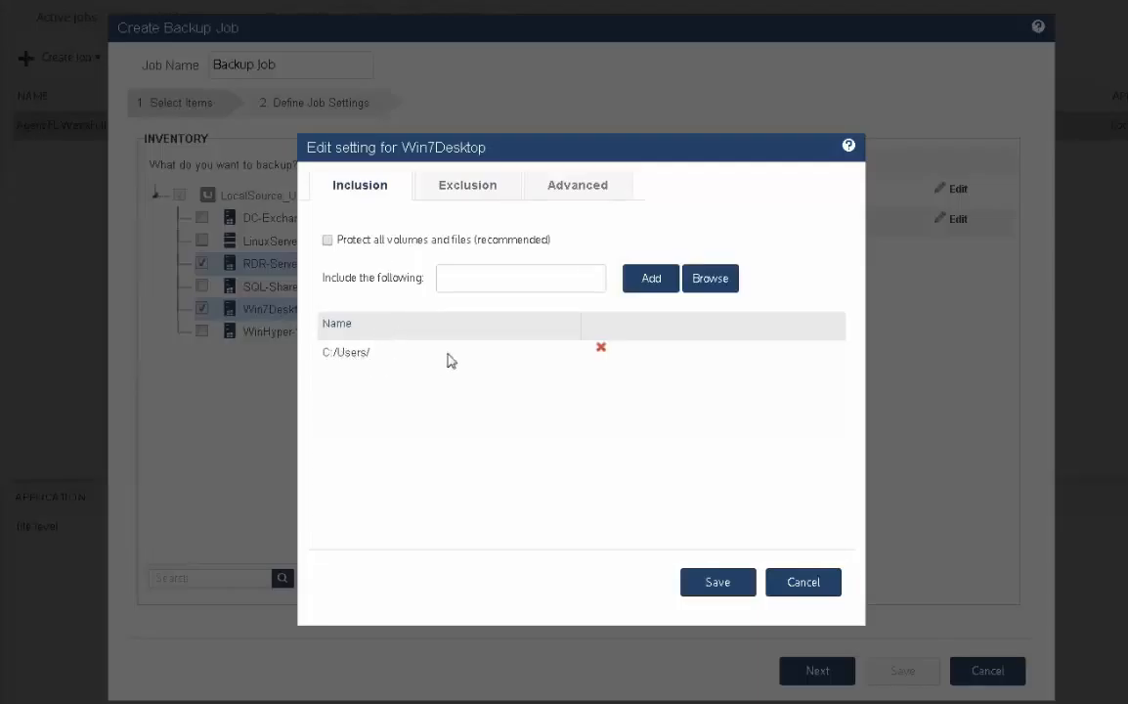
left_click(468, 190)
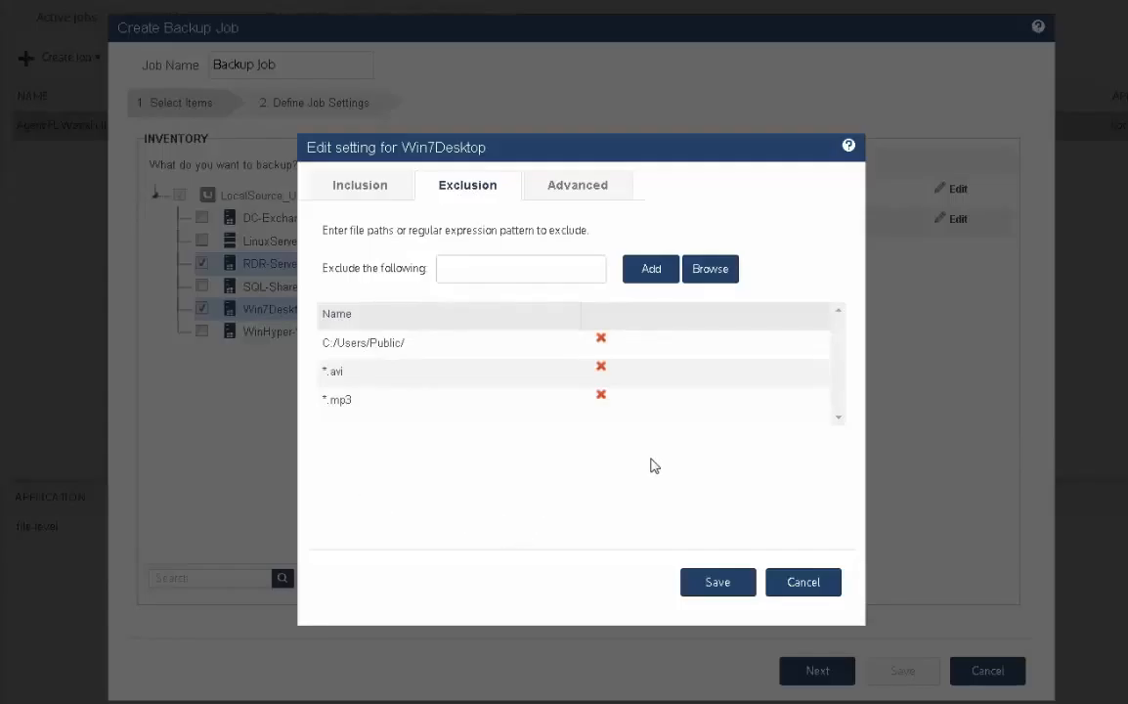
left_click(704, 584)
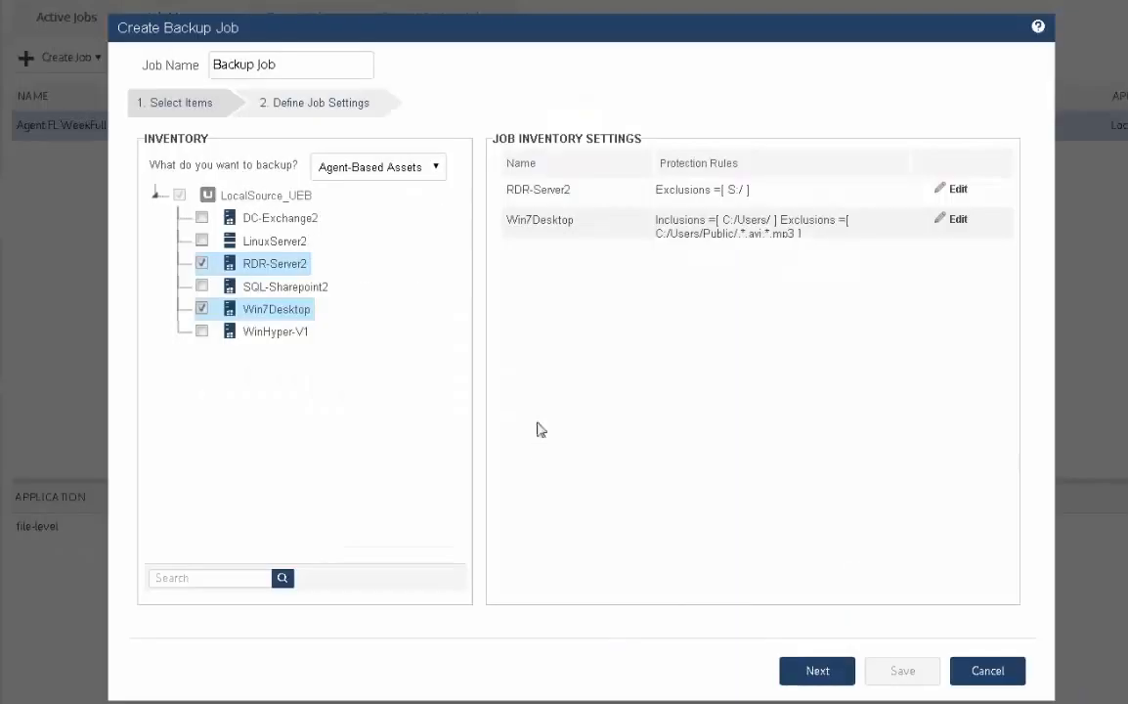
- Proceed to the job settings and name the job "Agent FL WeekDay 12 Hr Incr Fe"
left_click(816, 672)
left_click_drag(317, 68, 187, 61)
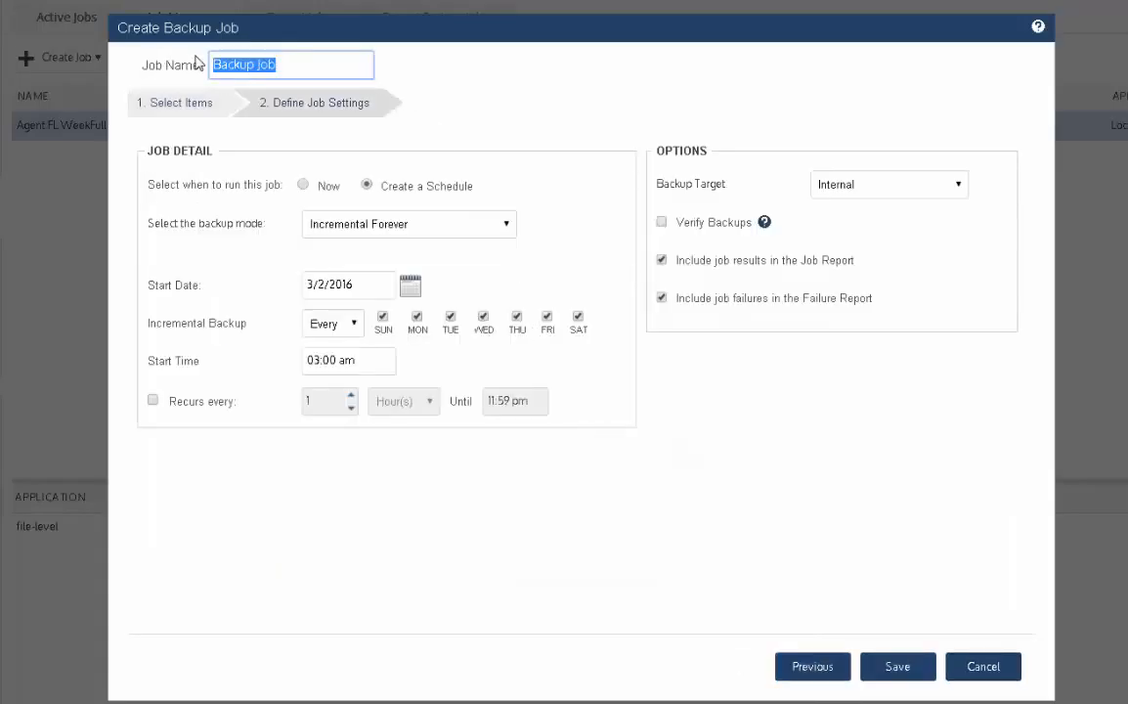
type("Agent FL")
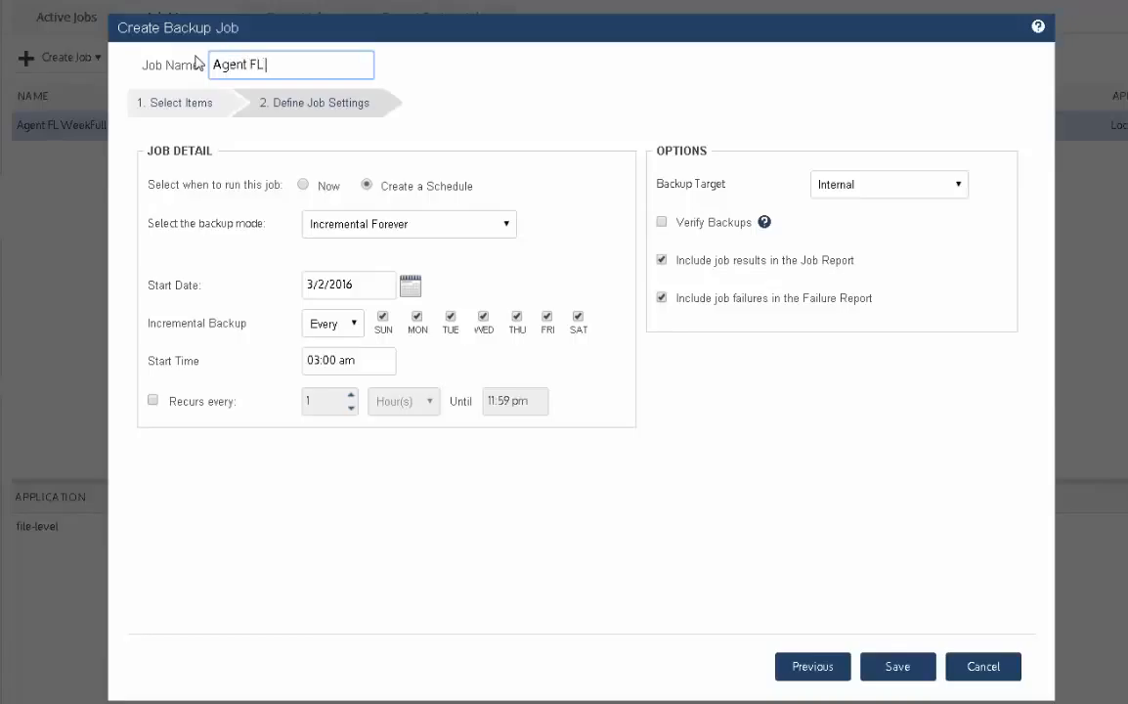
type(" WeekDay12 Hr")
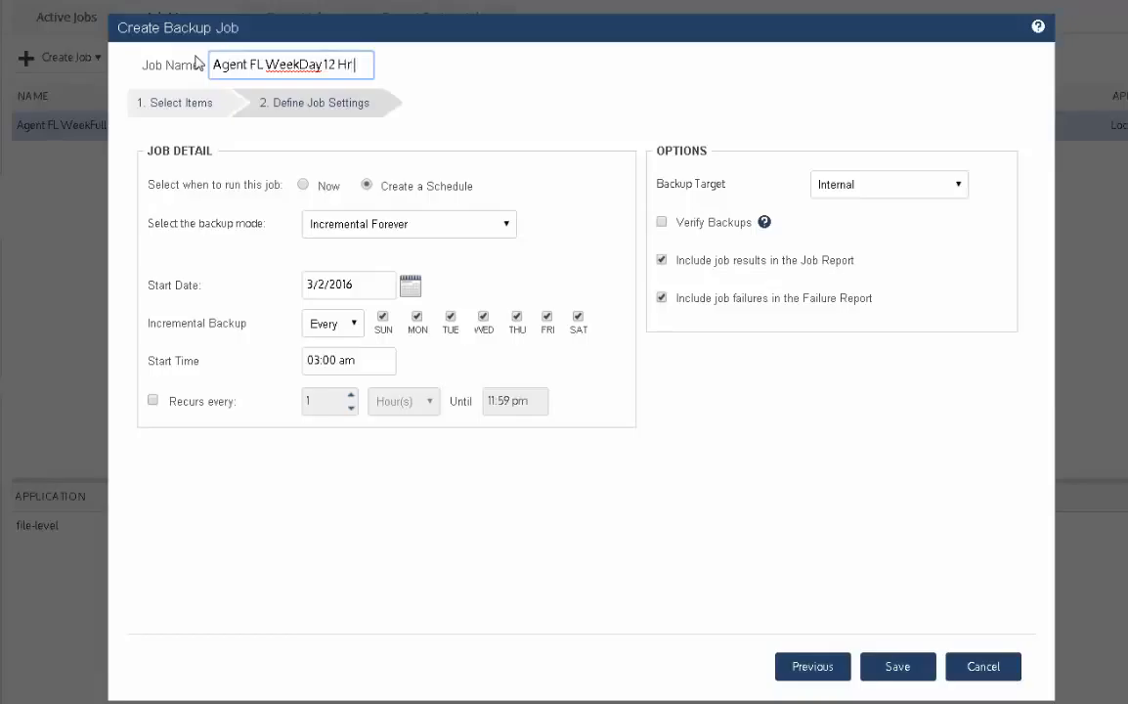
type(" Incr Fe")
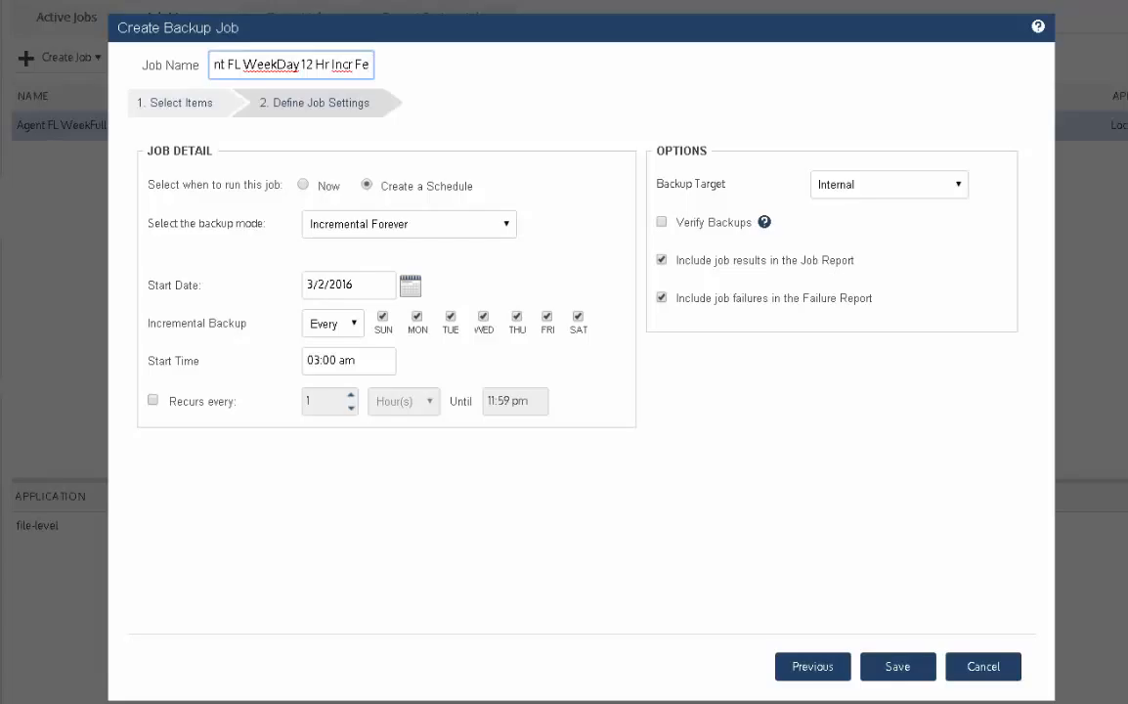
- Remove Saturday and Sunday from the incremental backup days
left_click(578, 317)
left_click(383, 317)
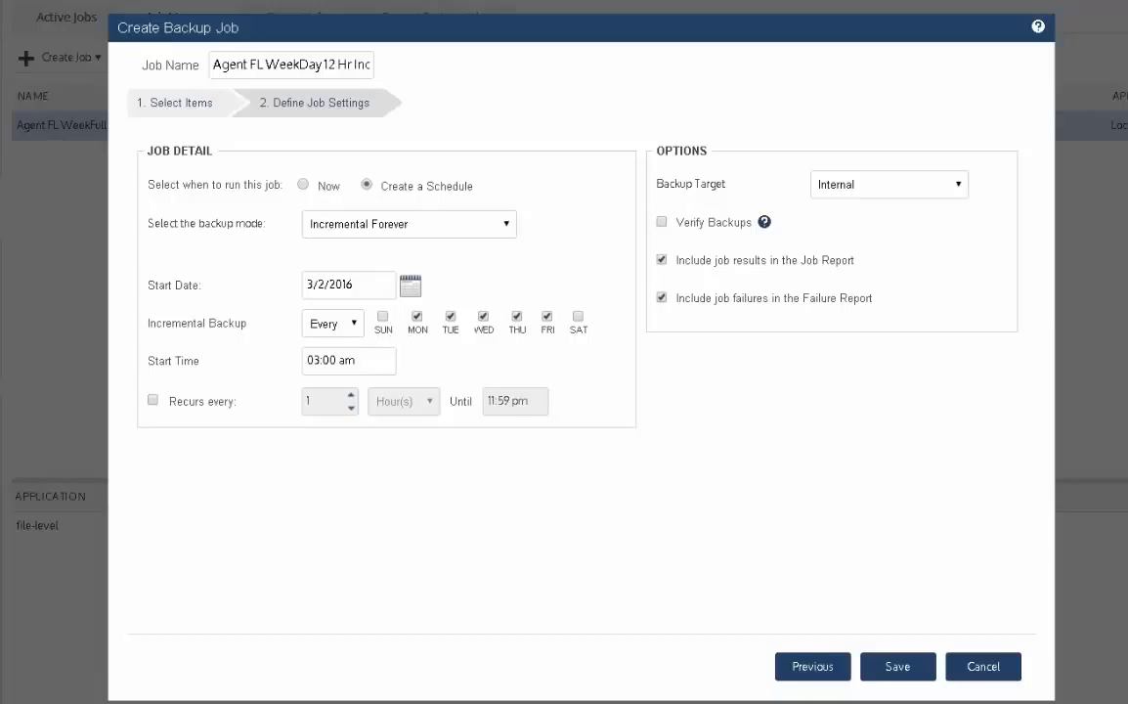
- Set the incremental backup's start time to 01:30 am and make it recur every 12 hours
left_click(319, 361)
type("10:")
left_click(324, 361)
type("13")
left_click(152, 400)
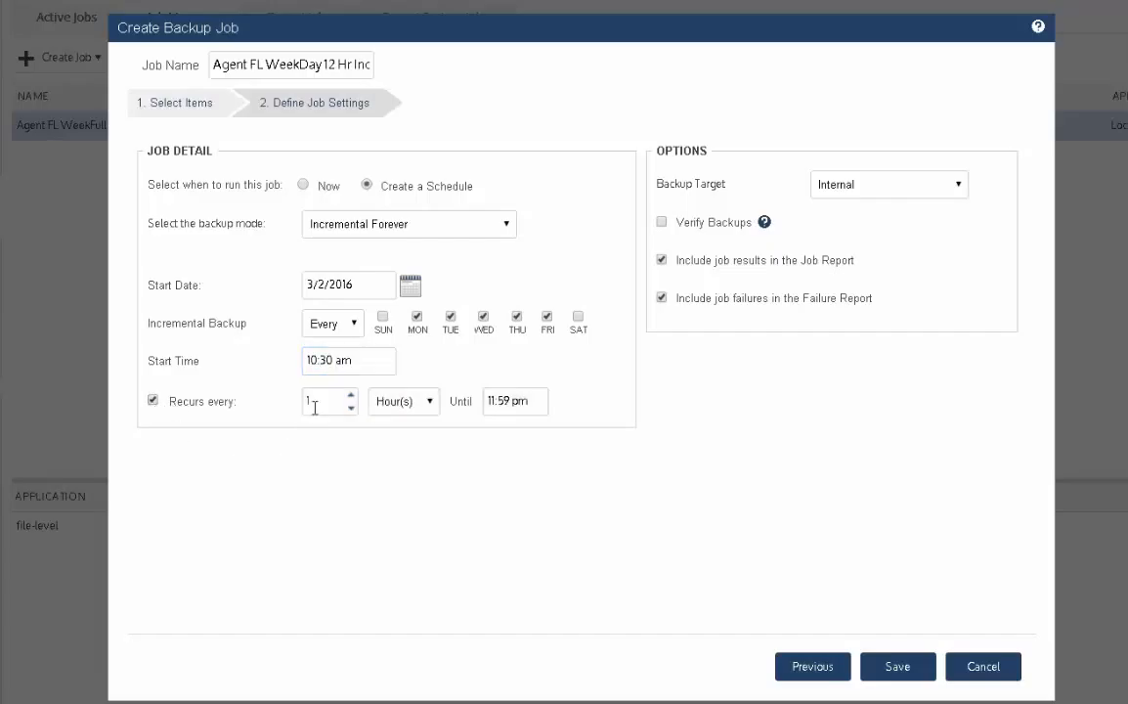
left_click(318, 402)
type("2")
left_click(316, 361)
left_click(324, 534)
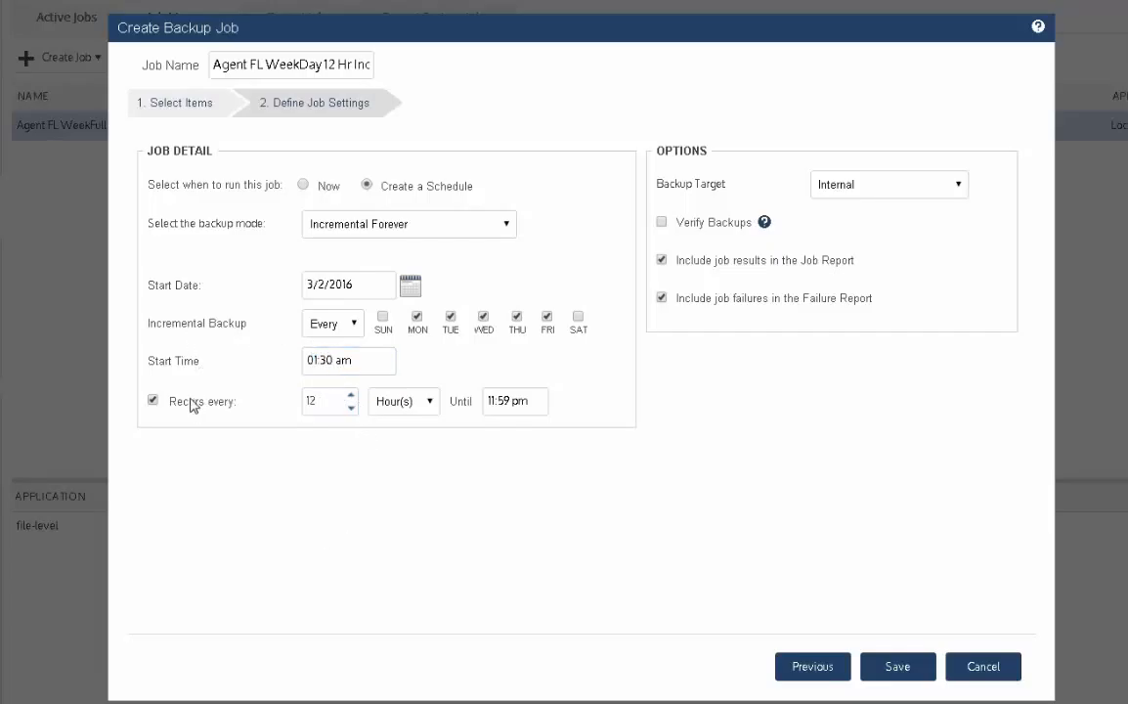